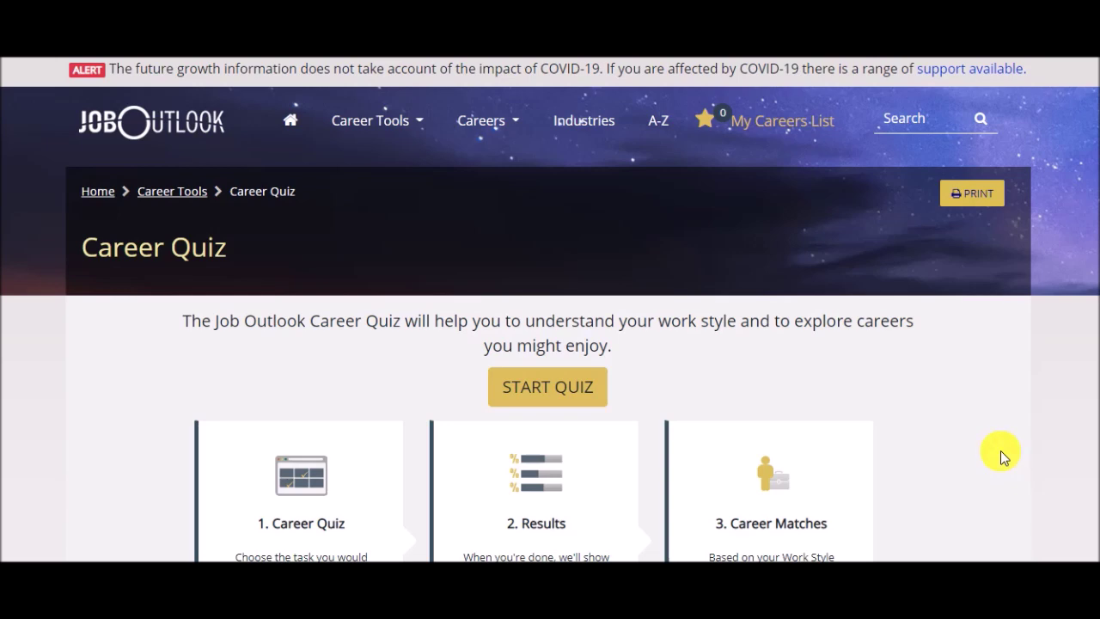
Step: Start the Job Outlook career quiz
scroll(959, 427, "down", 3)
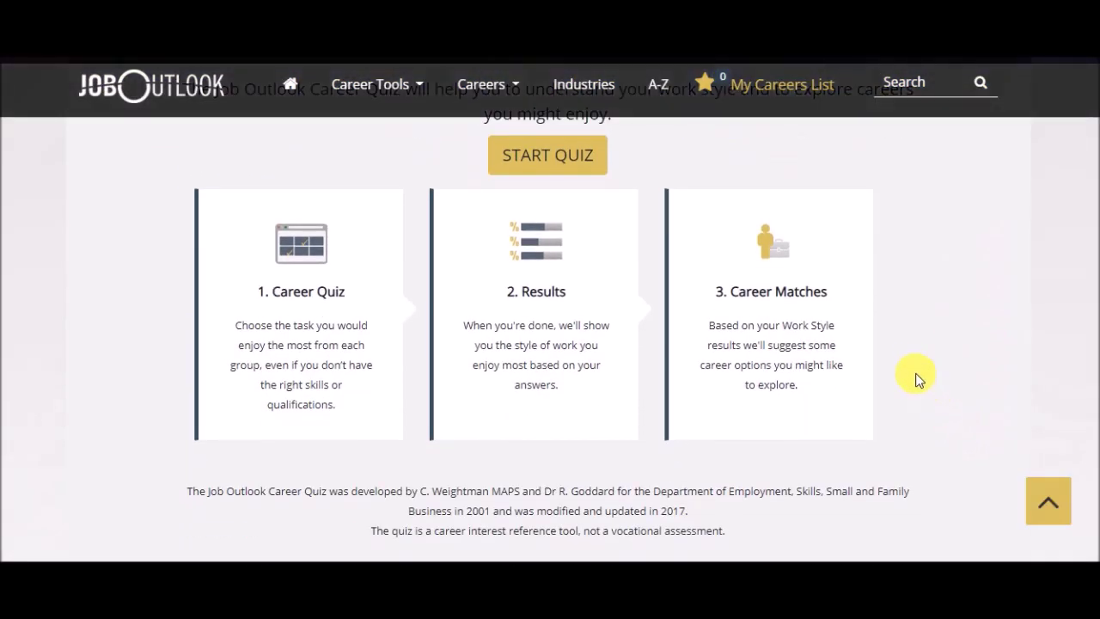
left_click(547, 157)
scroll(61, 327, "down", 1)
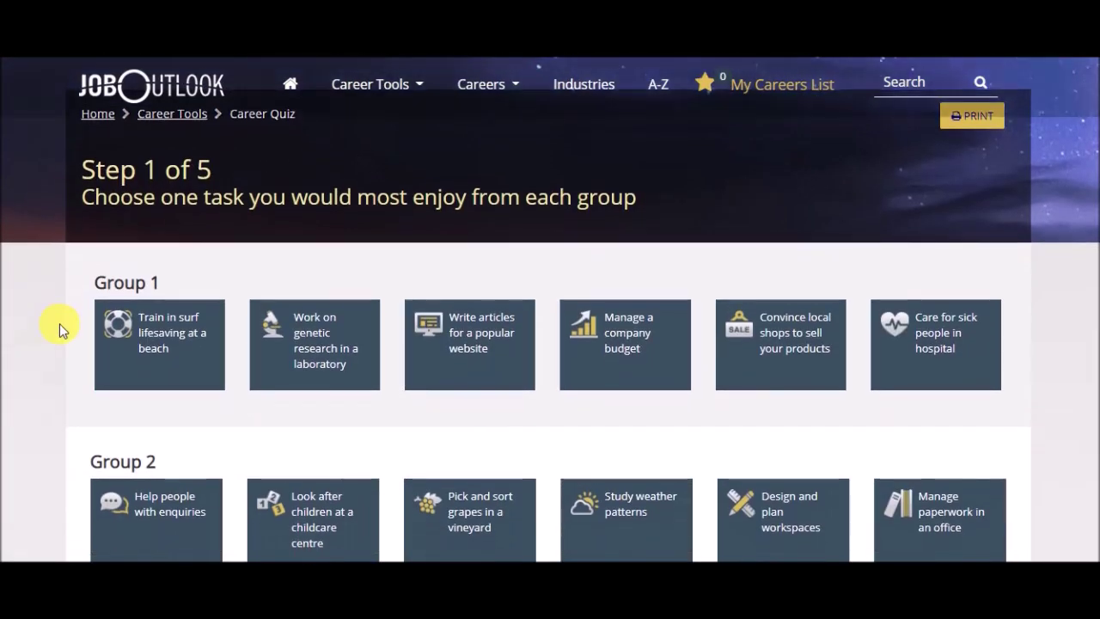
scroll(75, 329, "down", 2)
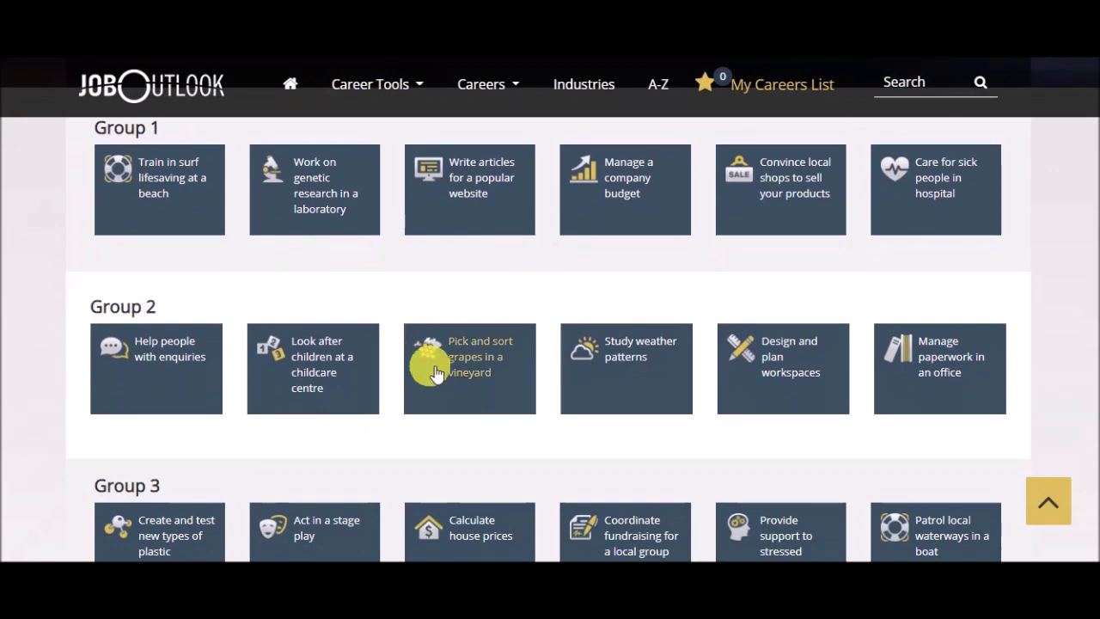
scroll(486, 455, "down", 1)
scroll(490, 459, "up", 3)
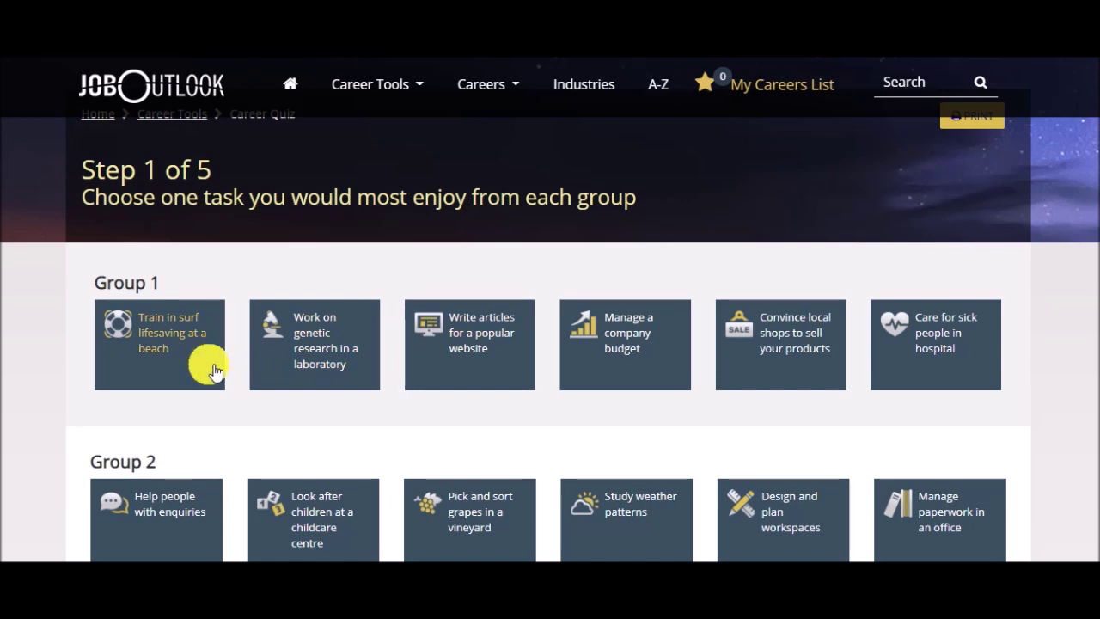
Step: Pick writing articles, helping with enquiries and acting in a stage play, then continue to step 2
left_click(490, 352)
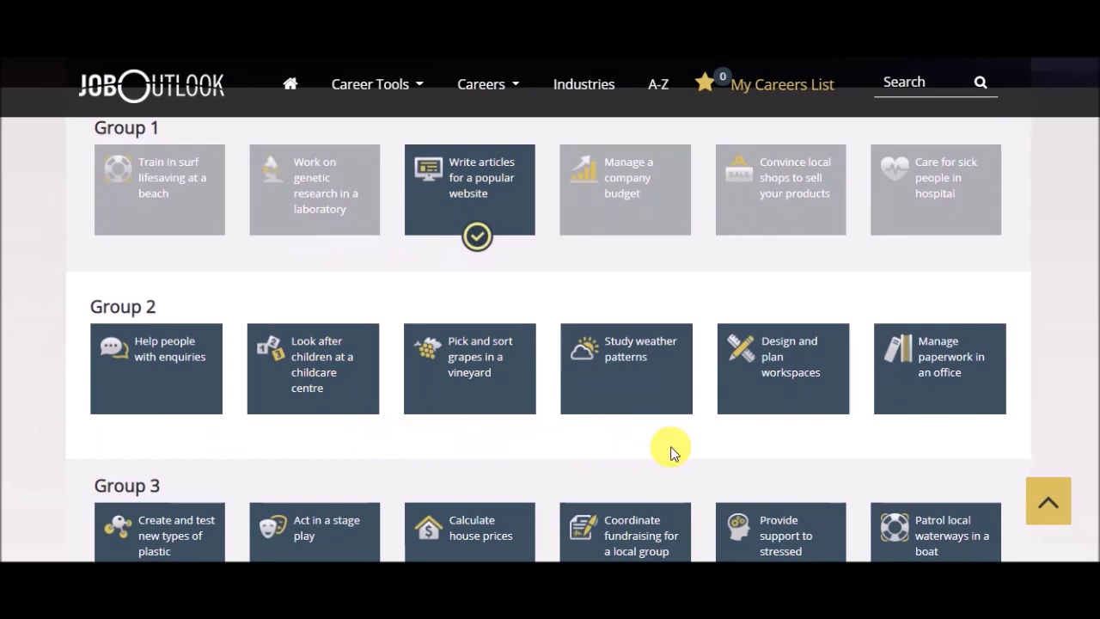
left_click(145, 364)
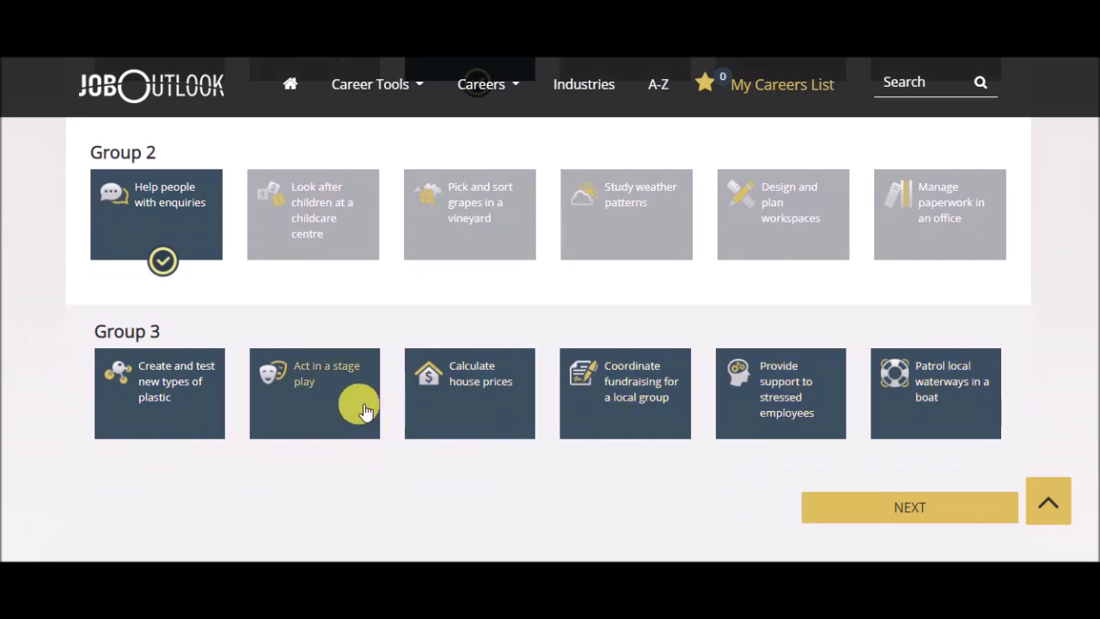
left_click(319, 392)
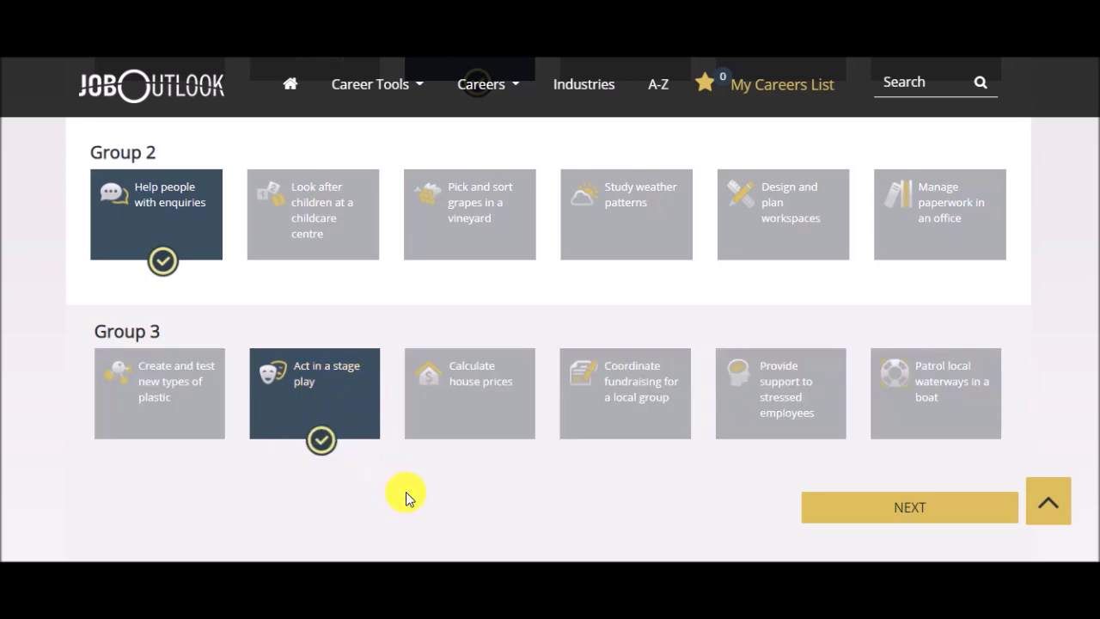
left_click(872, 512)
Step: Choose 'Study soil taken from forests', 'Guide people around tourist attractions' and 'Harvest seeds from crops'
scroll(171, 464, "down", 2)
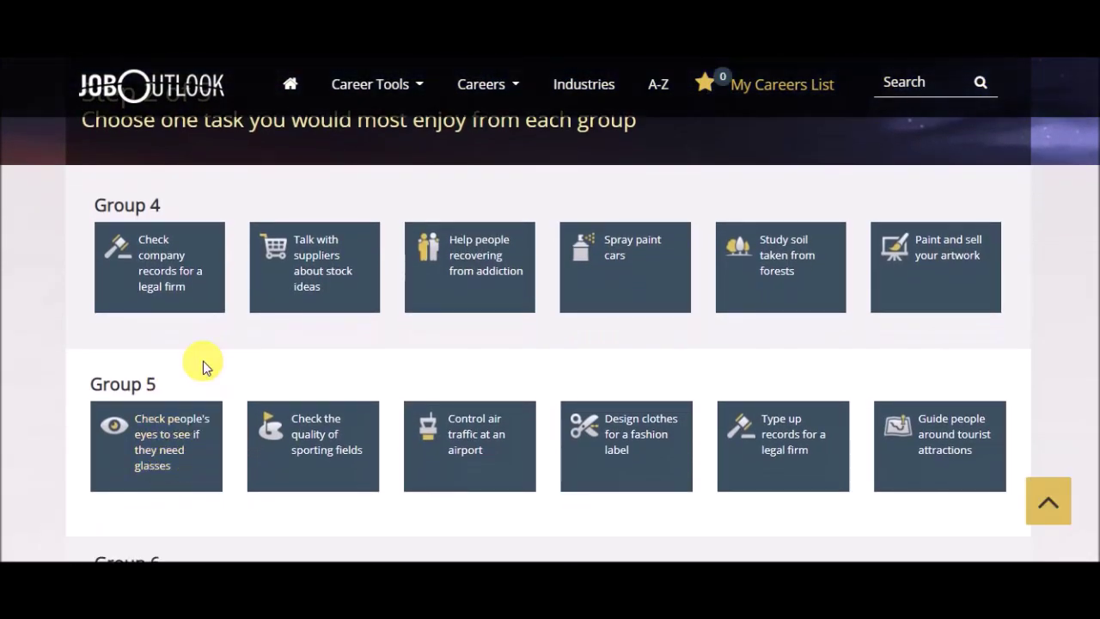
scroll(204, 363, "down", 1)
scroll(203, 363, "up", 1)
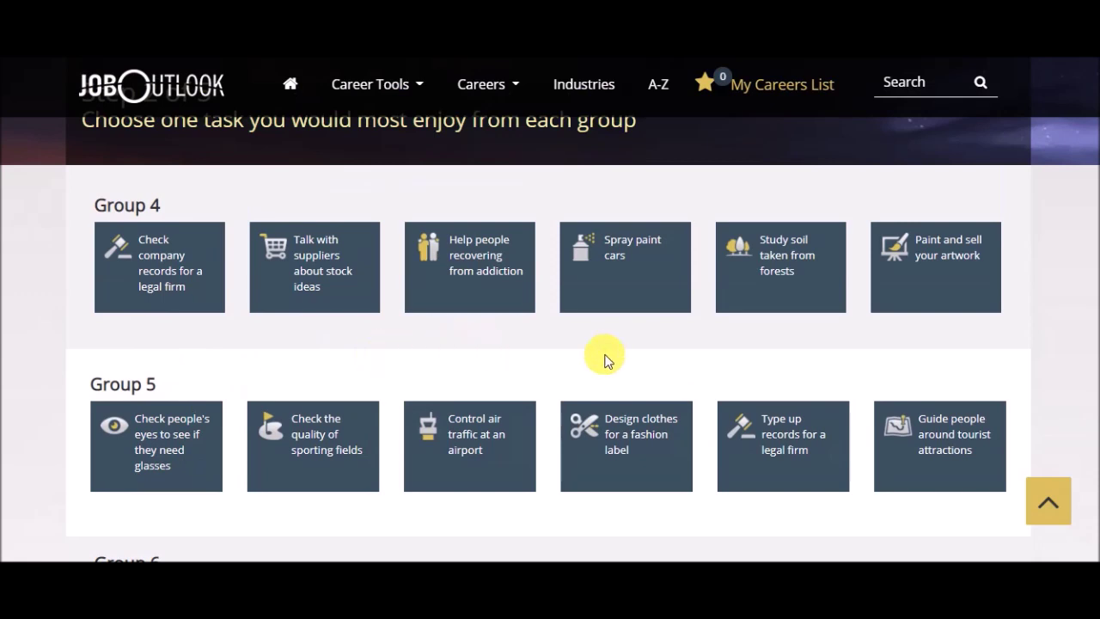
left_click(773, 292)
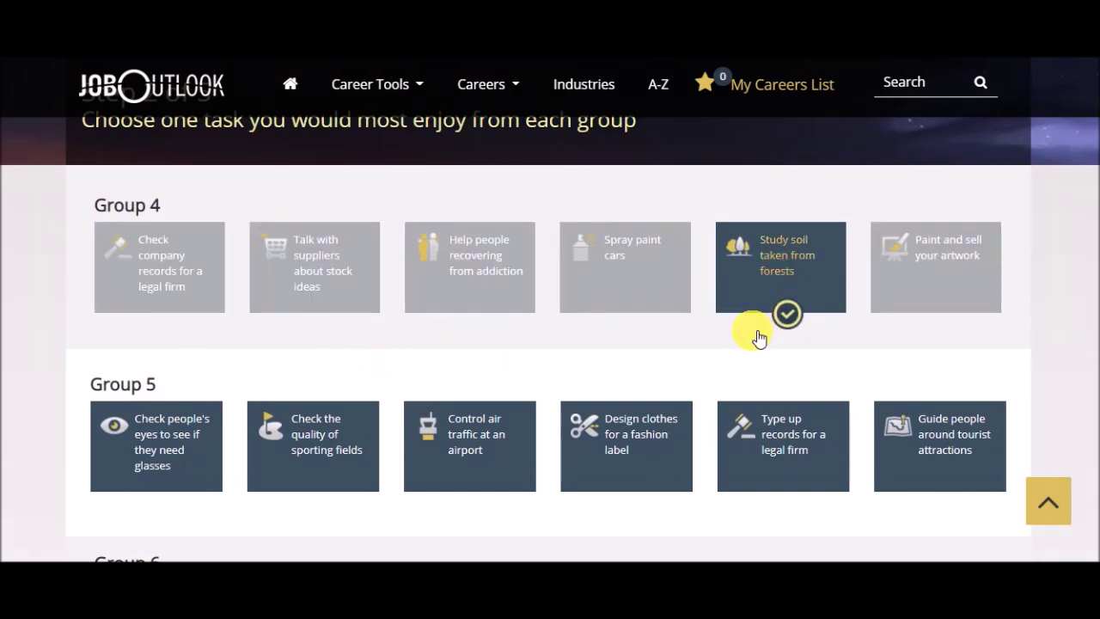
scroll(752, 335, "down", 2)
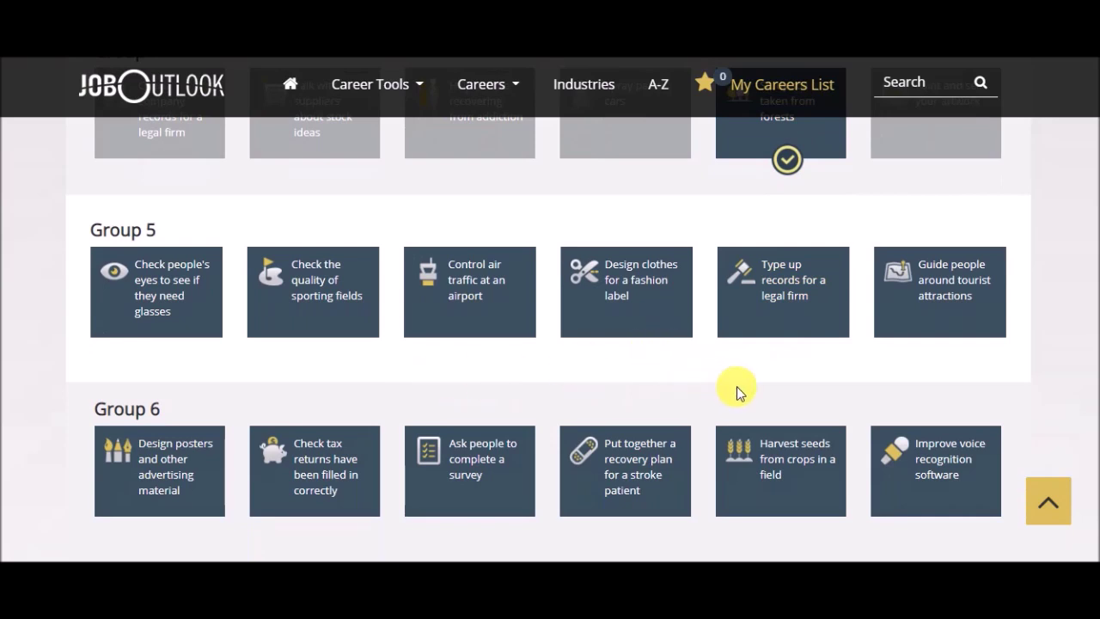
left_click(956, 301)
scroll(705, 404, "down", 2)
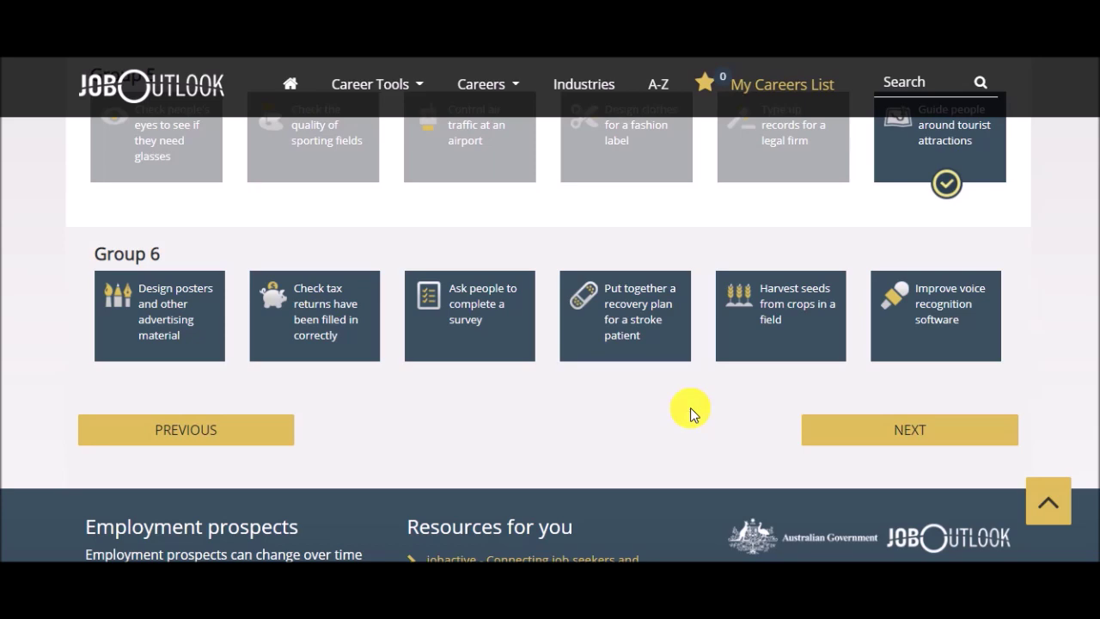
left_click(782, 307)
Step: In step 3, choose installing cables, drilling for metal deposits and interviewing job applicants
left_click(884, 432)
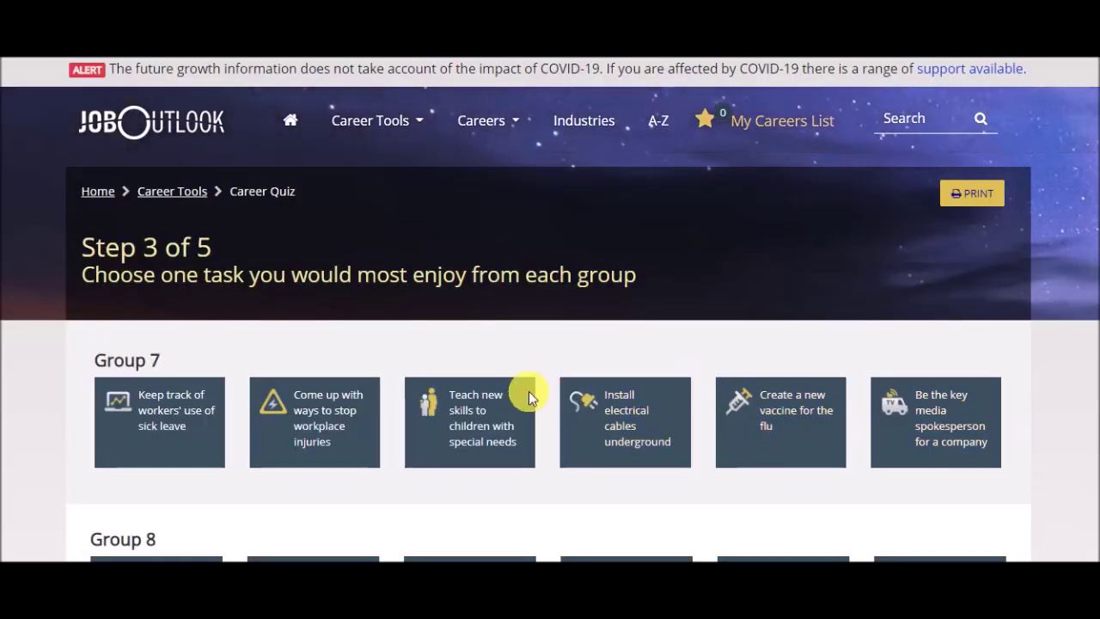
scroll(435, 375, "down", 2)
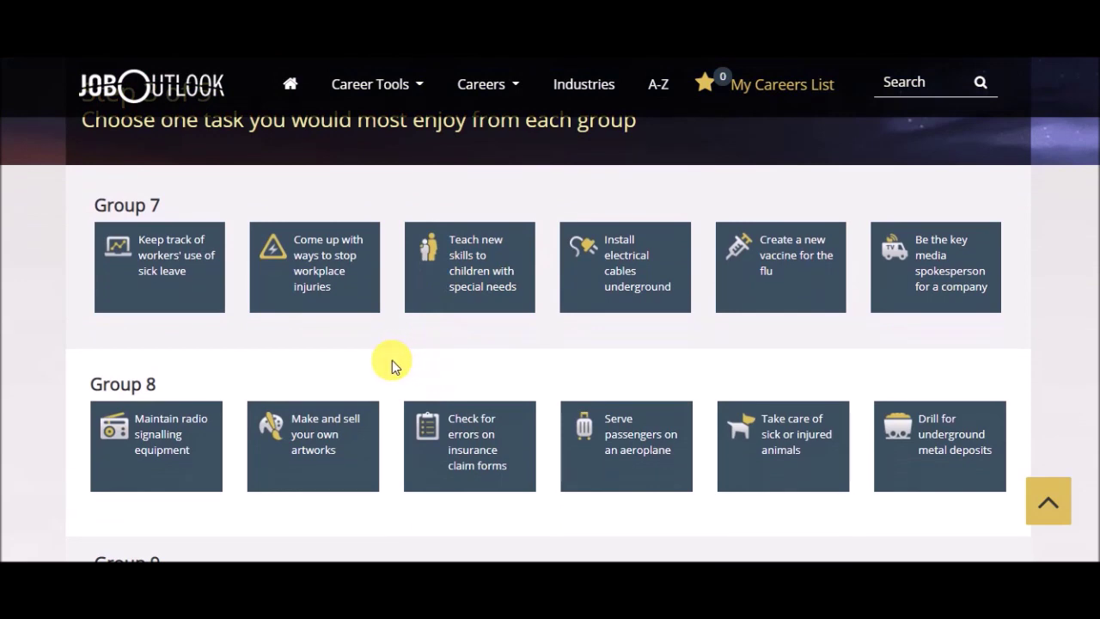
left_click(593, 262)
scroll(490, 351, "down", 1)
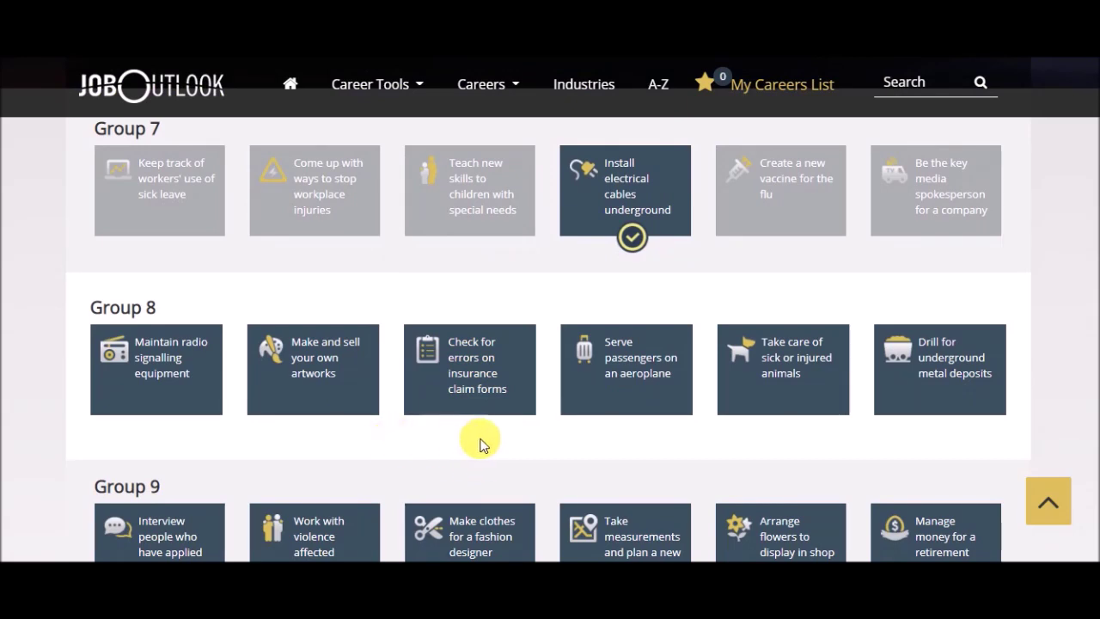
left_click(890, 345)
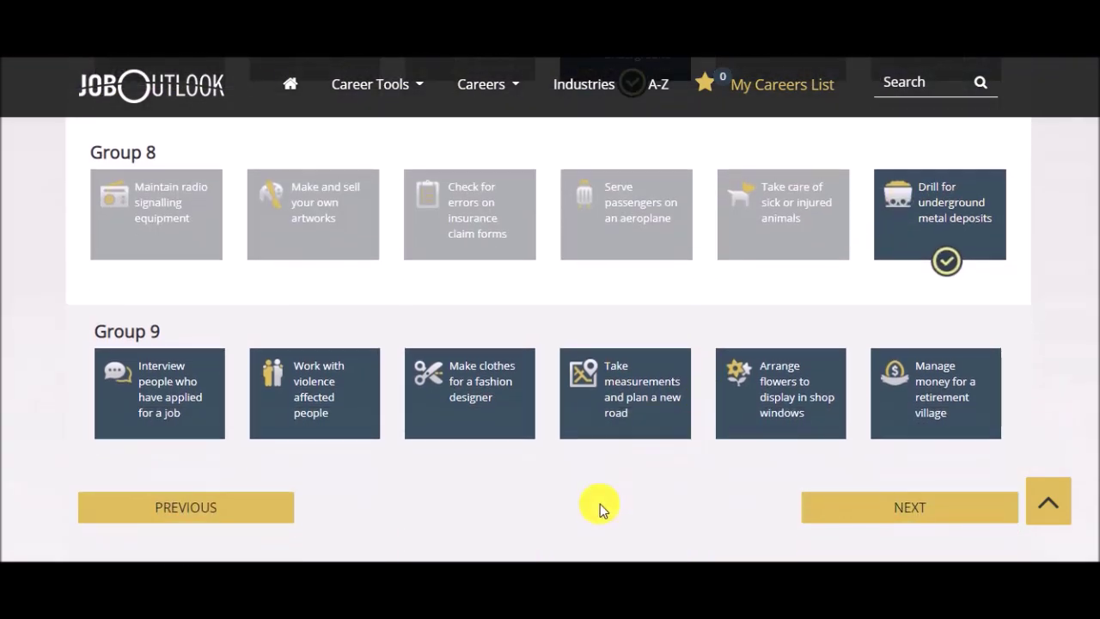
left_click(215, 412)
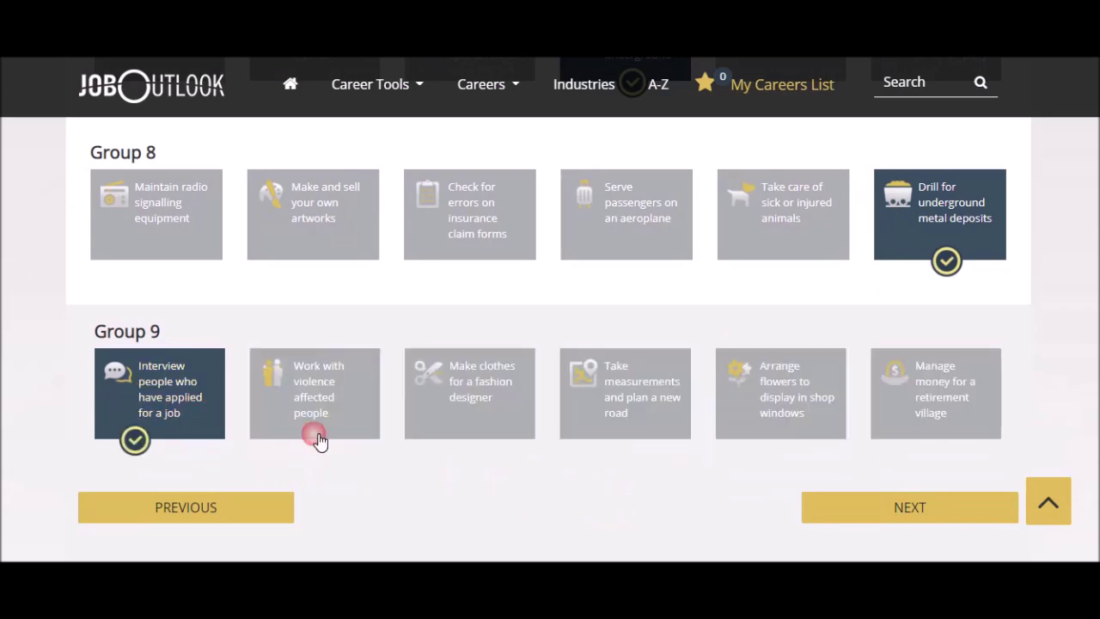
left_click(891, 510)
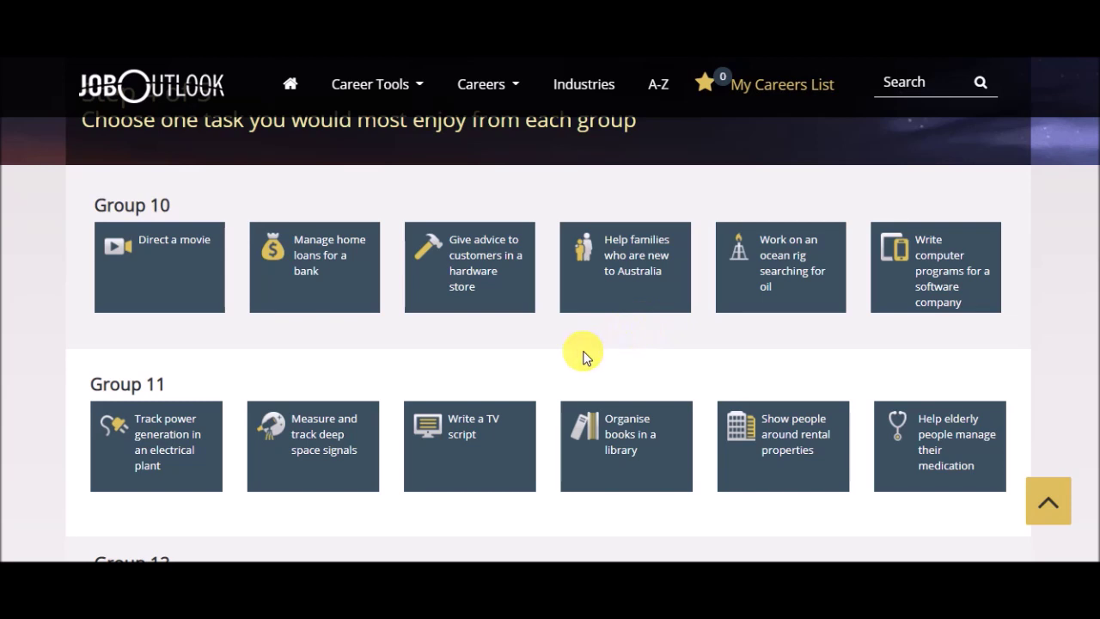
Step: In step 4, choose directing a movie, organising library books and writing greeting-card poetry
left_click(246, 325)
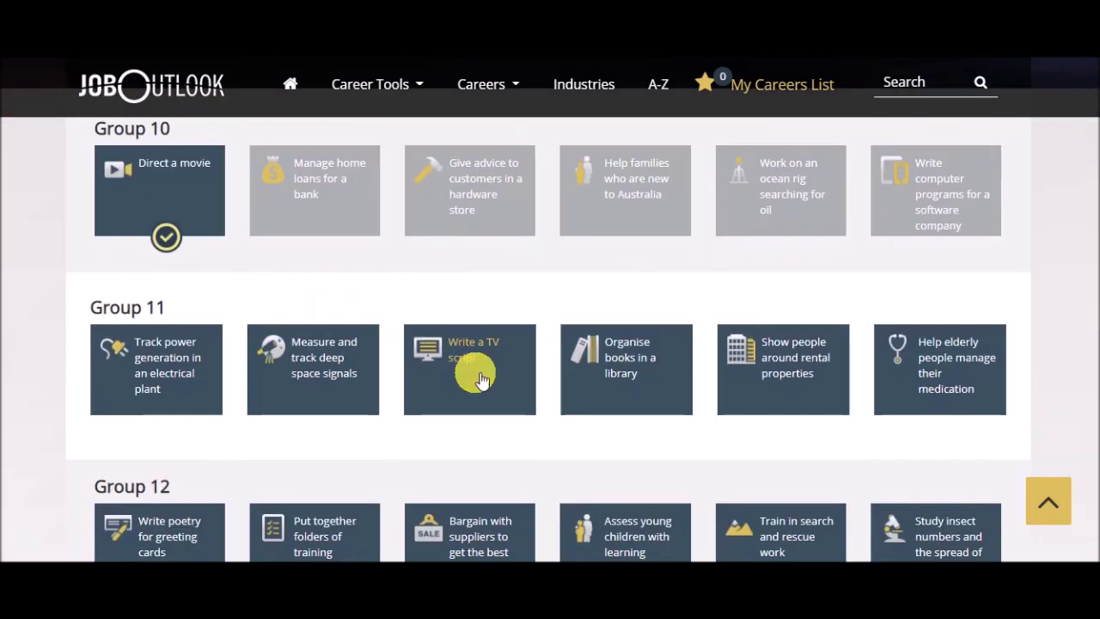
left_click(626, 365)
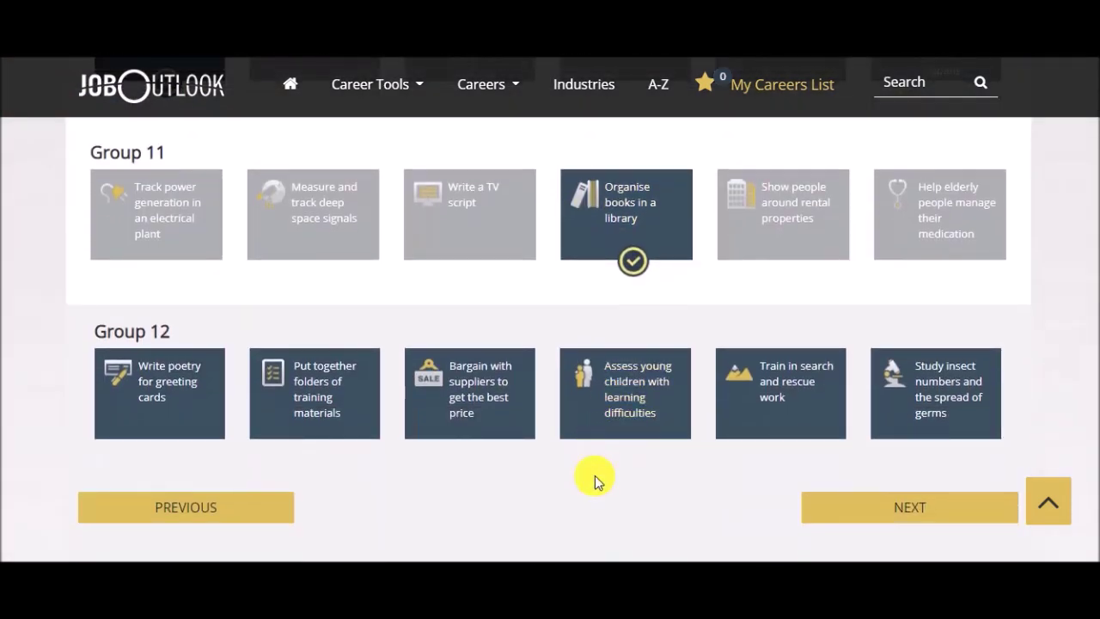
left_click(150, 395)
Step: Pick restaurant reviews, measuring land for a shed and feeding cows, then view the results
left_click(884, 504)
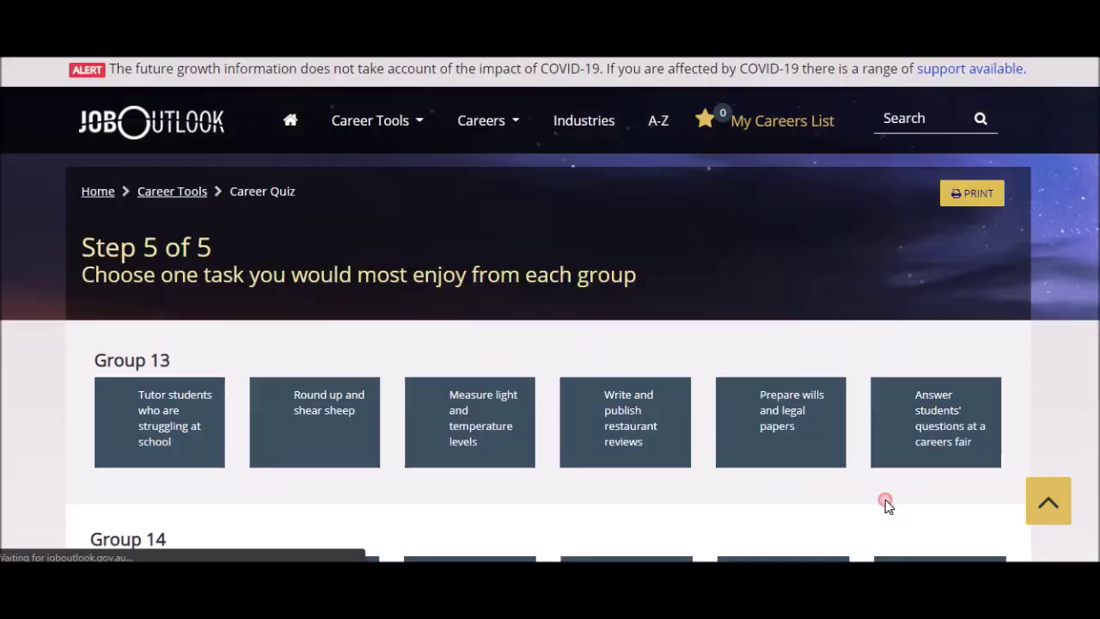
scroll(621, 497, "down", 2)
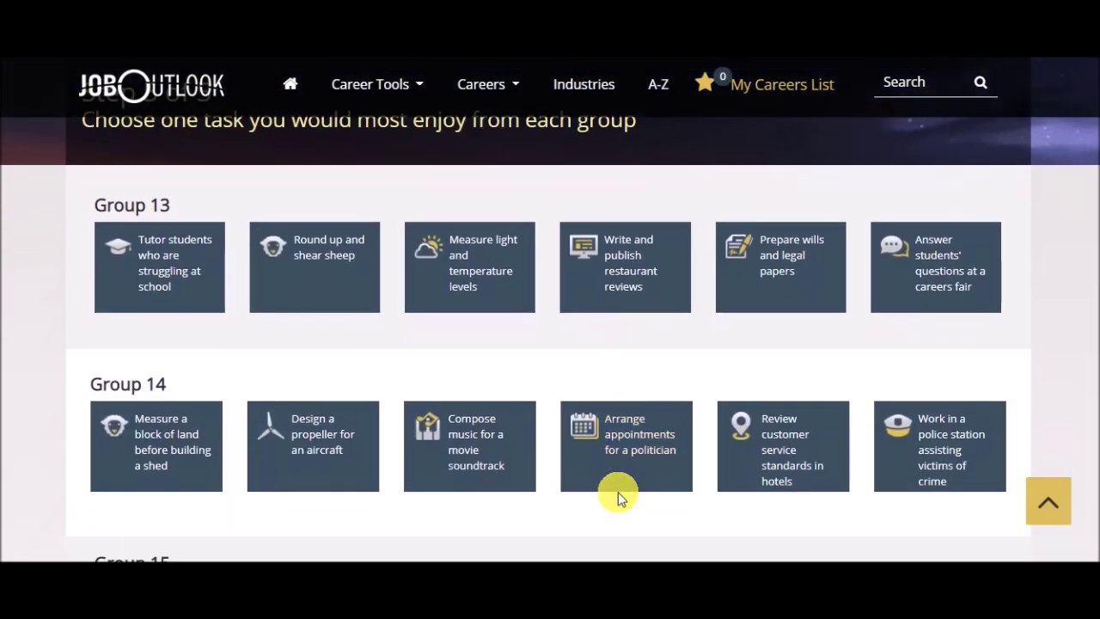
left_click(653, 288)
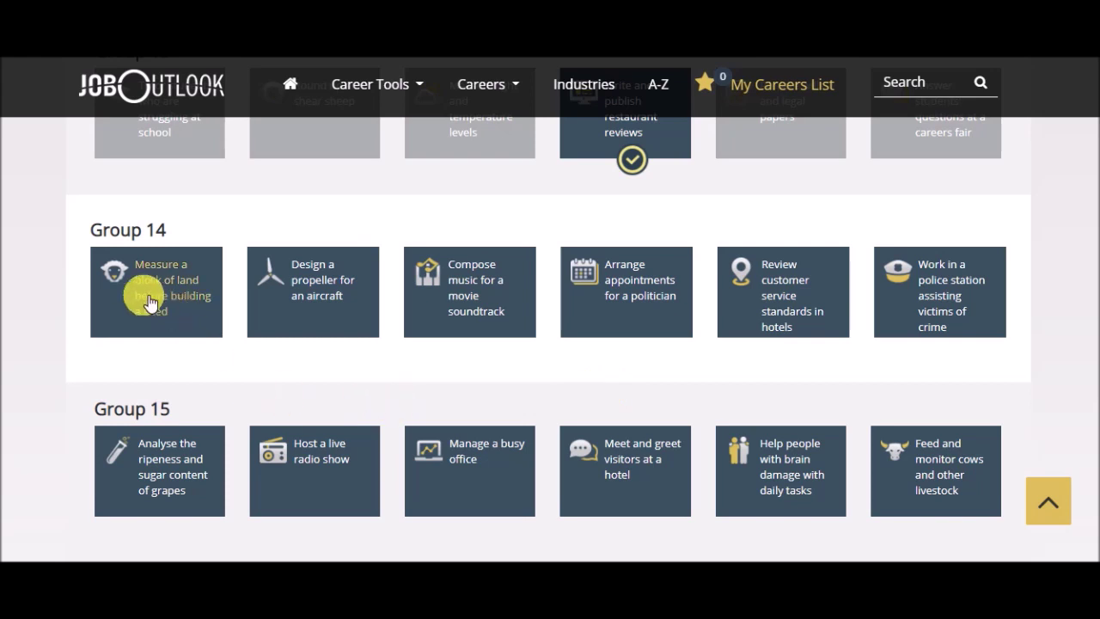
left_click(122, 277)
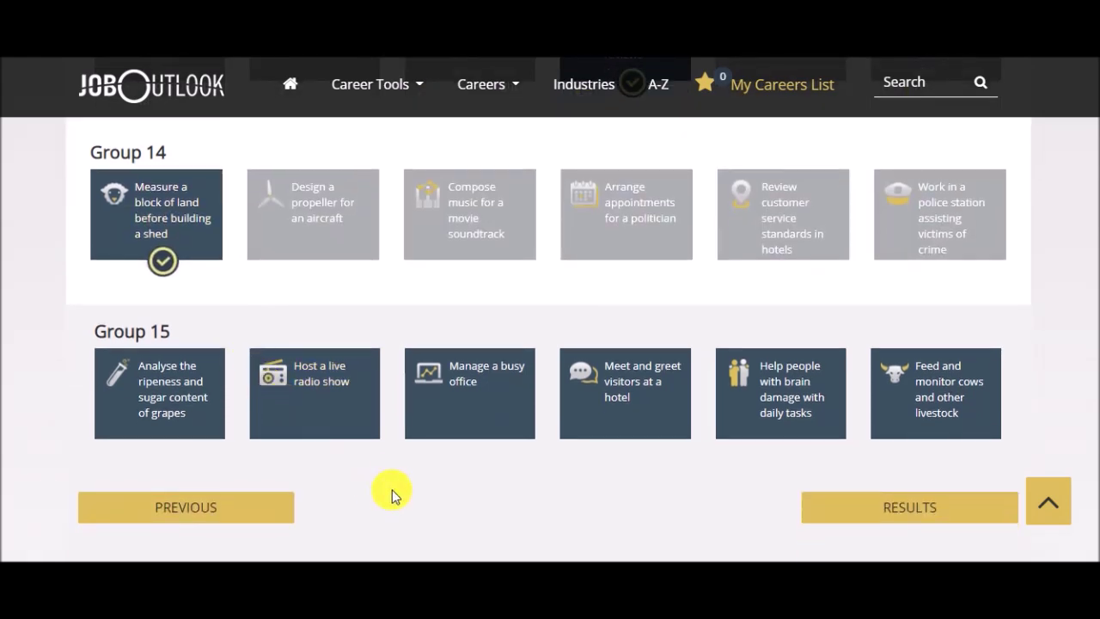
left_click(878, 425)
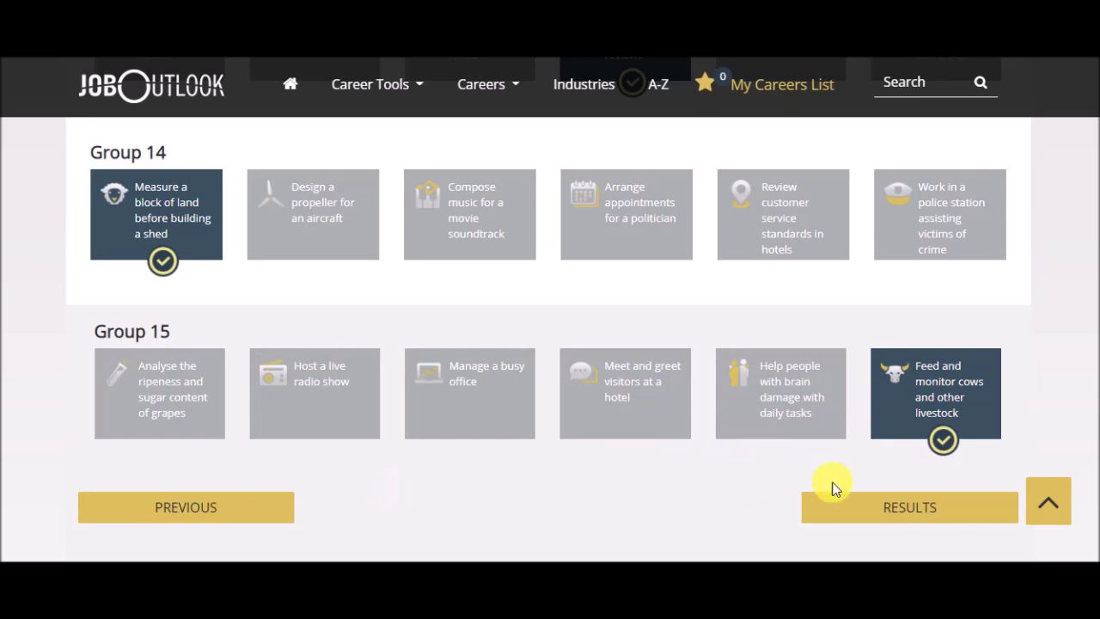
left_click(898, 507)
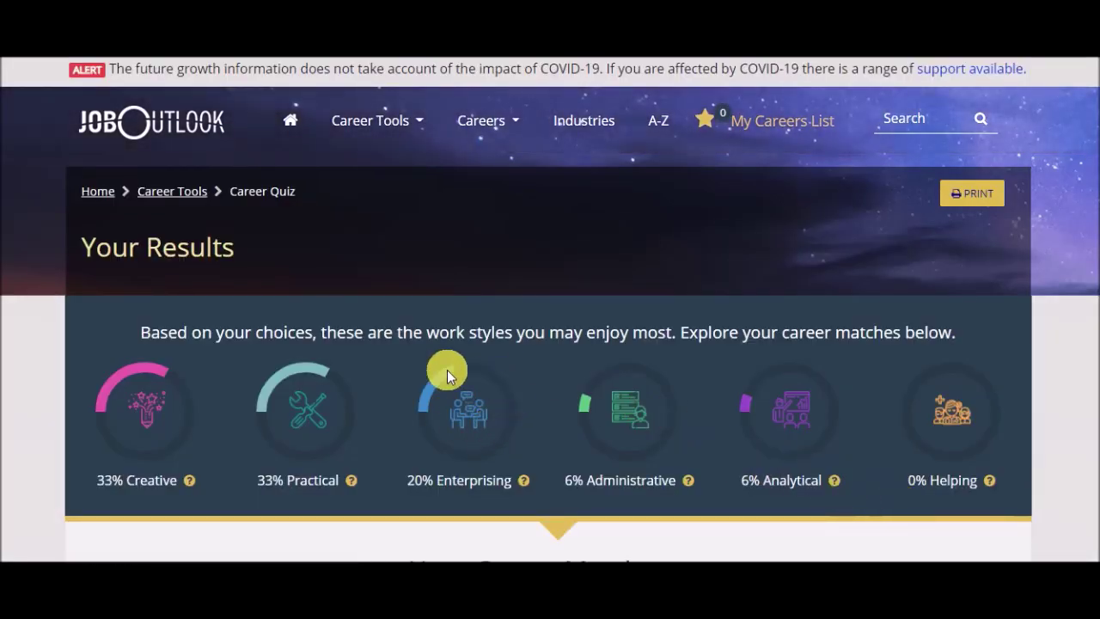
scroll(671, 446, "down", 7)
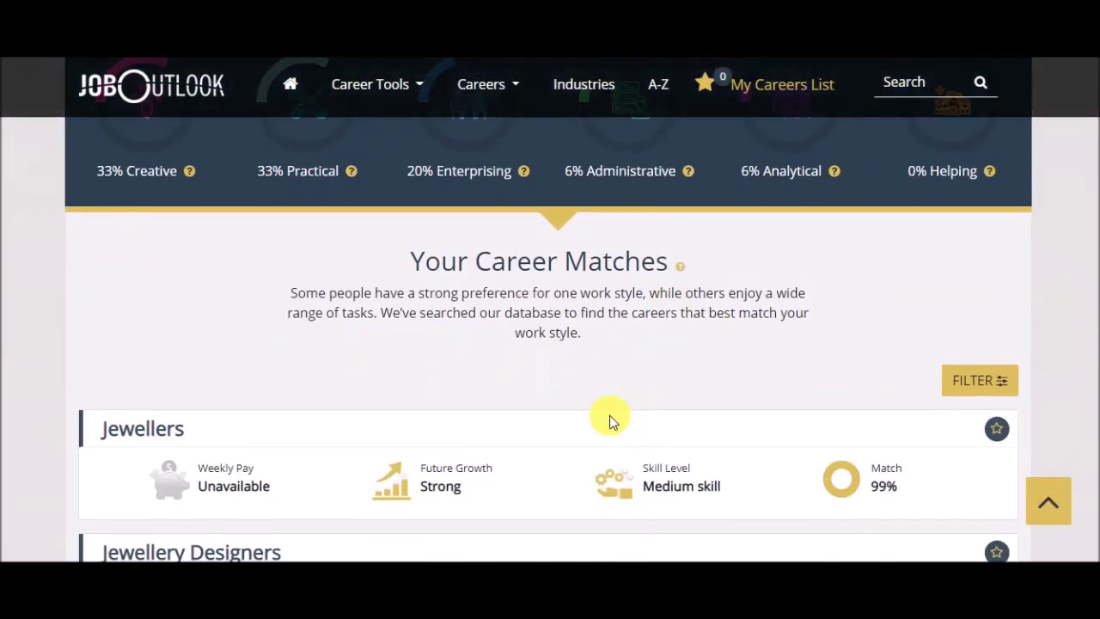
scroll(368, 358, "up", 2)
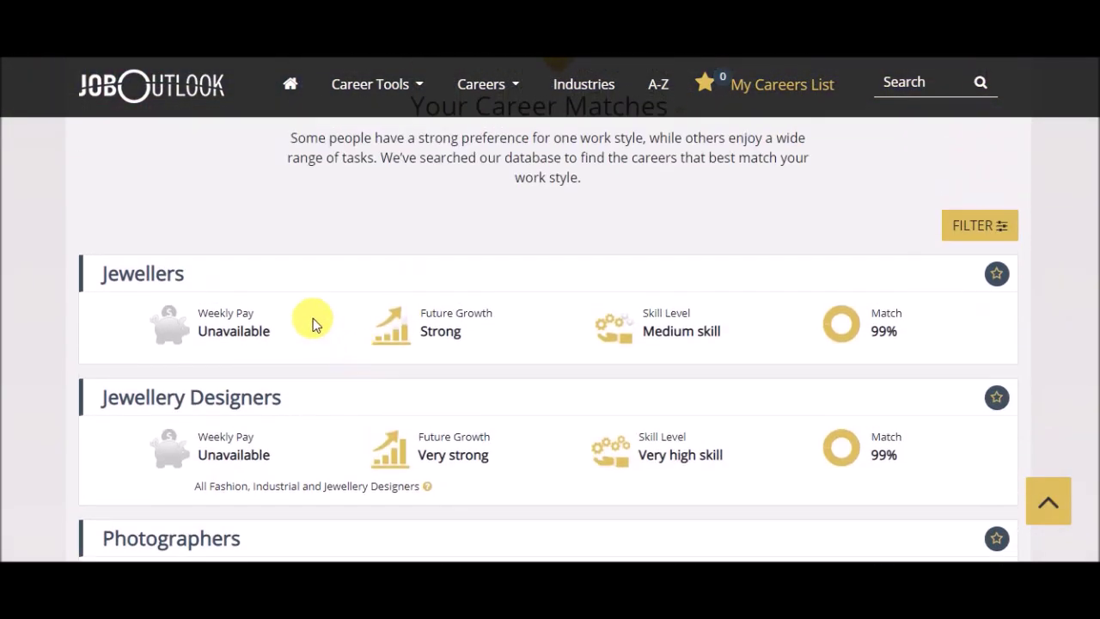
scroll(283, 404, "down", 3)
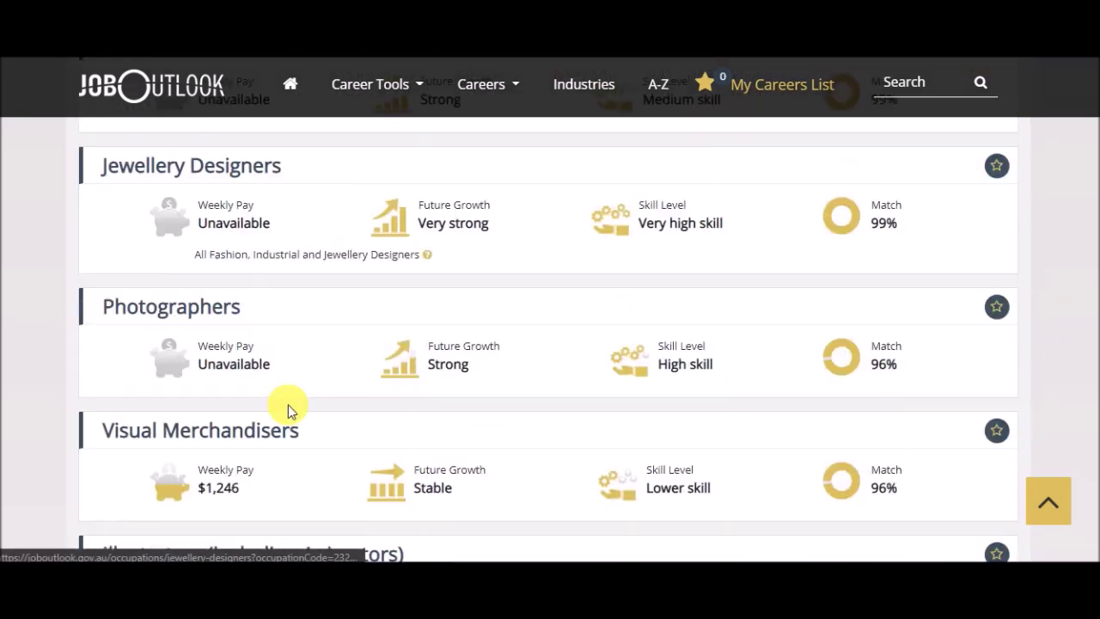
scroll(297, 378, "down", 2)
scroll(301, 380, "down", 10)
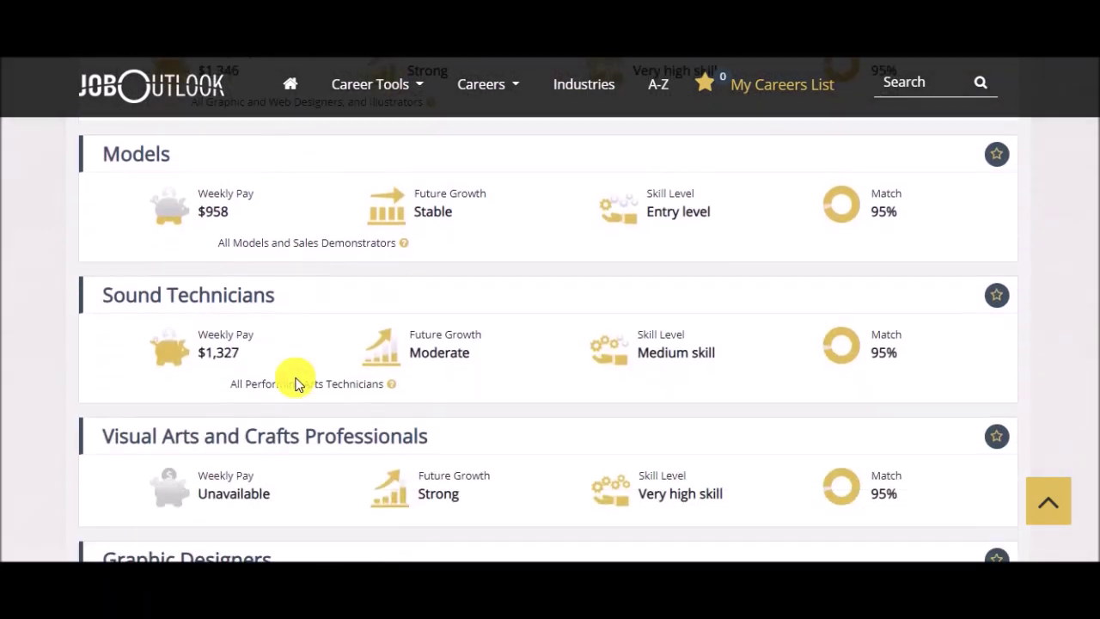
scroll(306, 391, "up", 15)
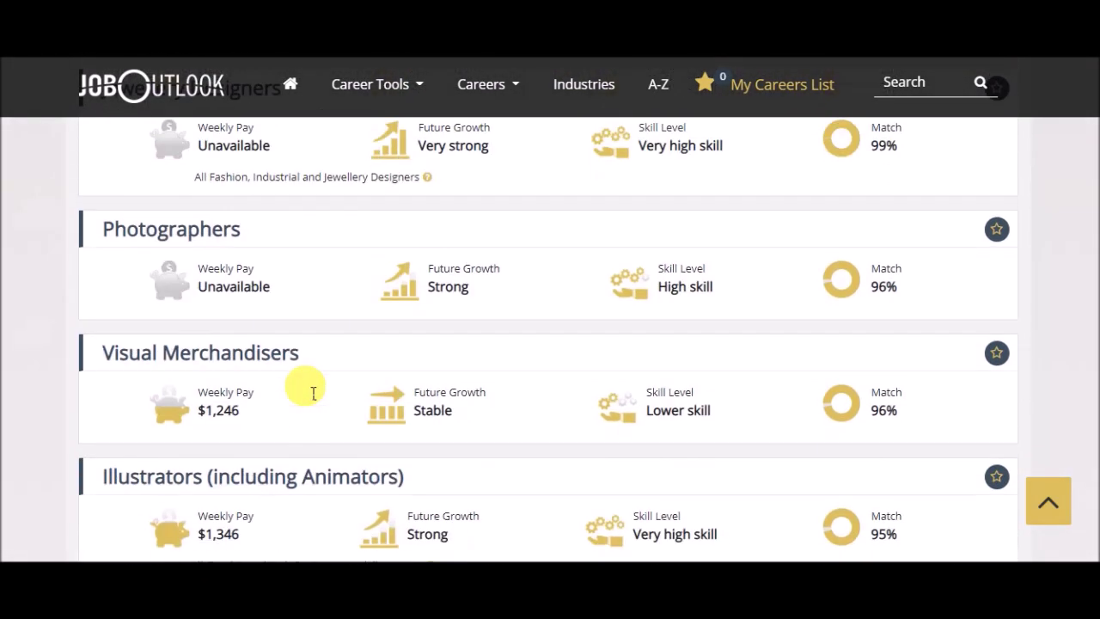
scroll(307, 391, "down", 10)
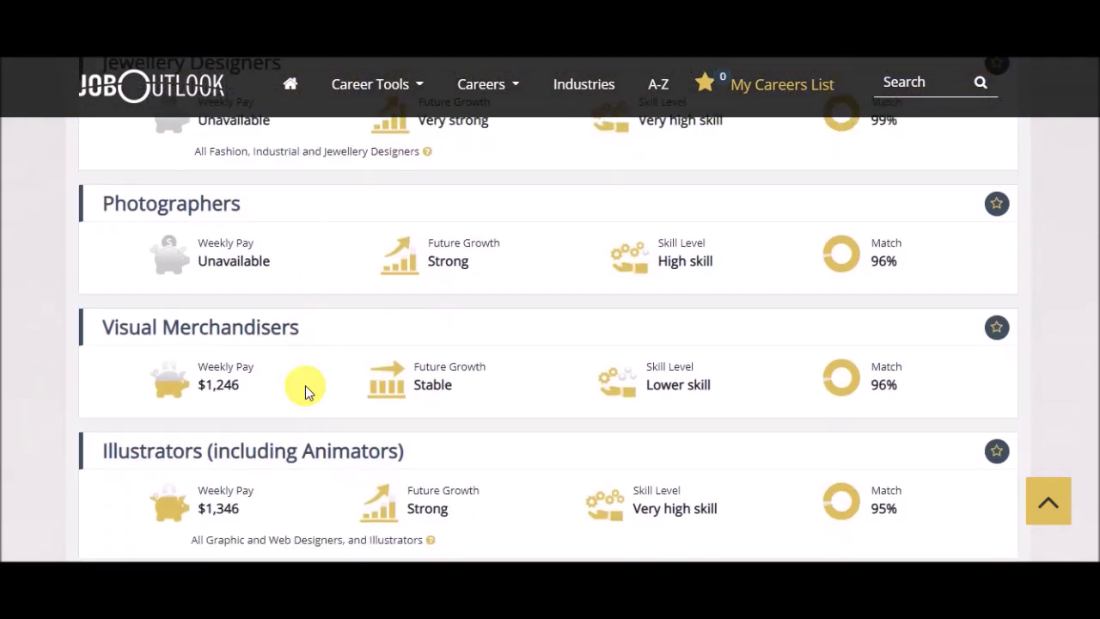
scroll(307, 391, "down", 9)
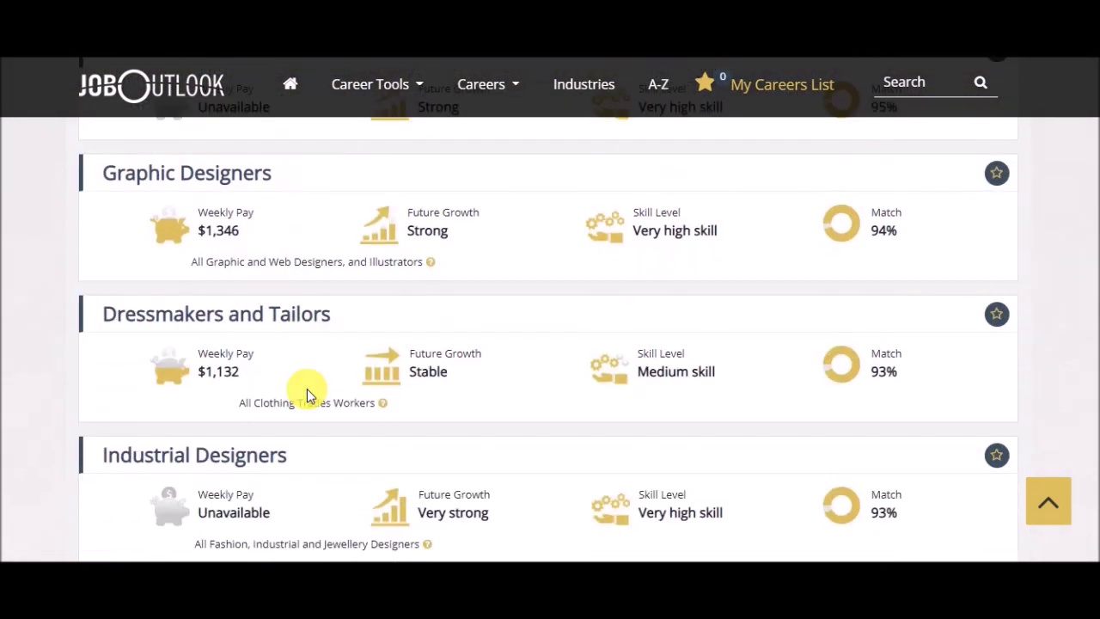
scroll(309, 399, "down", 8)
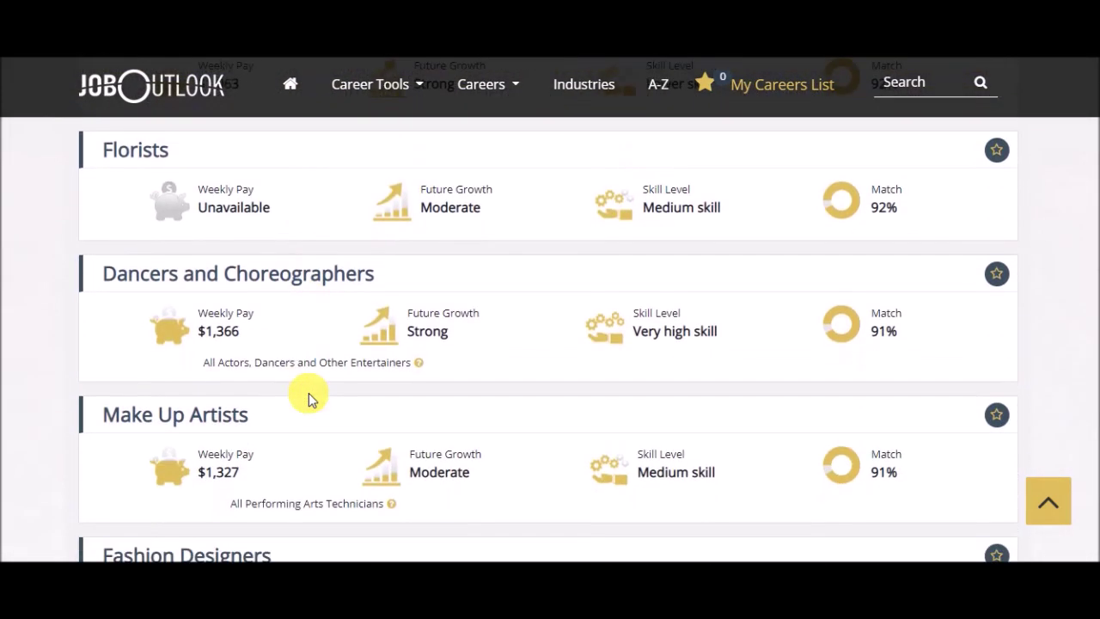
scroll(312, 405, "down", 5)
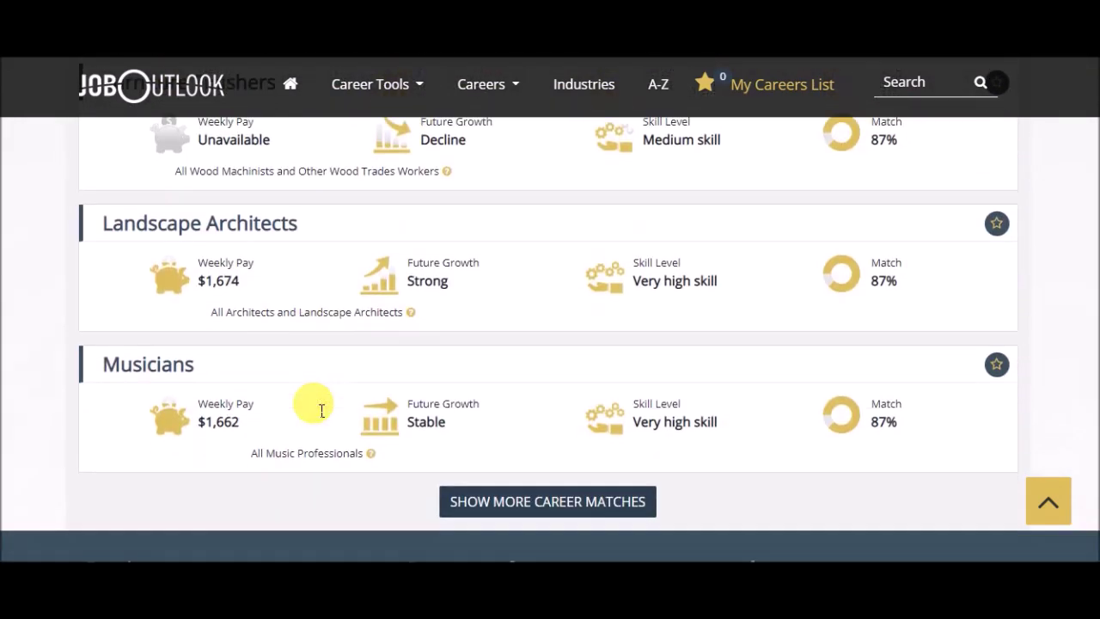
scroll(322, 411, "up", 3)
scroll(318, 411, "down", 2)
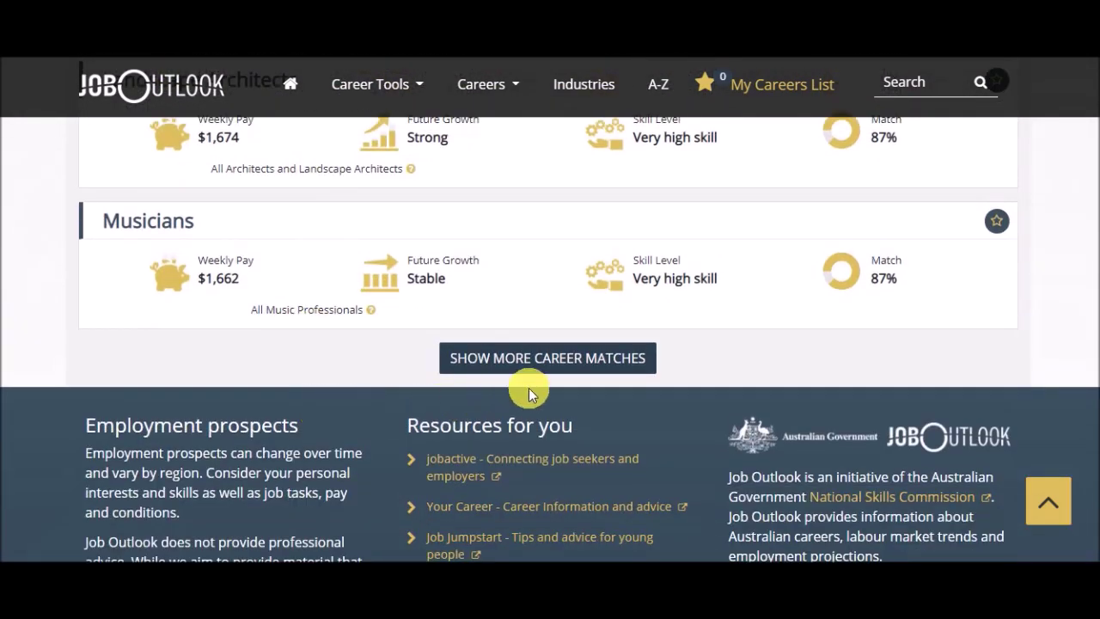
scroll(556, 378, "up", 12)
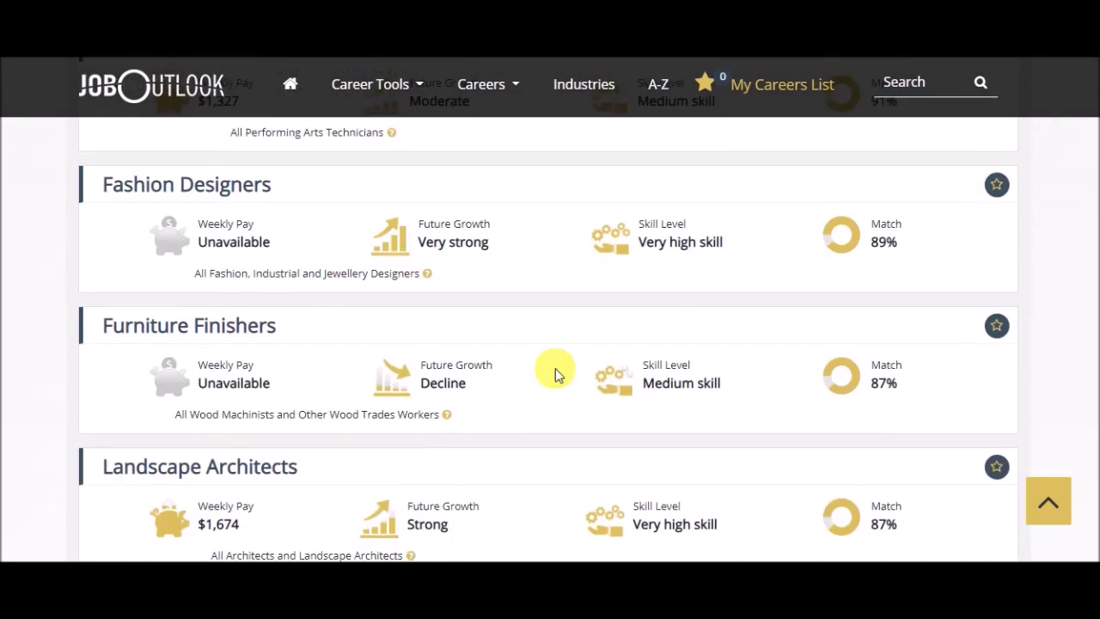
scroll(555, 381, "up", 15)
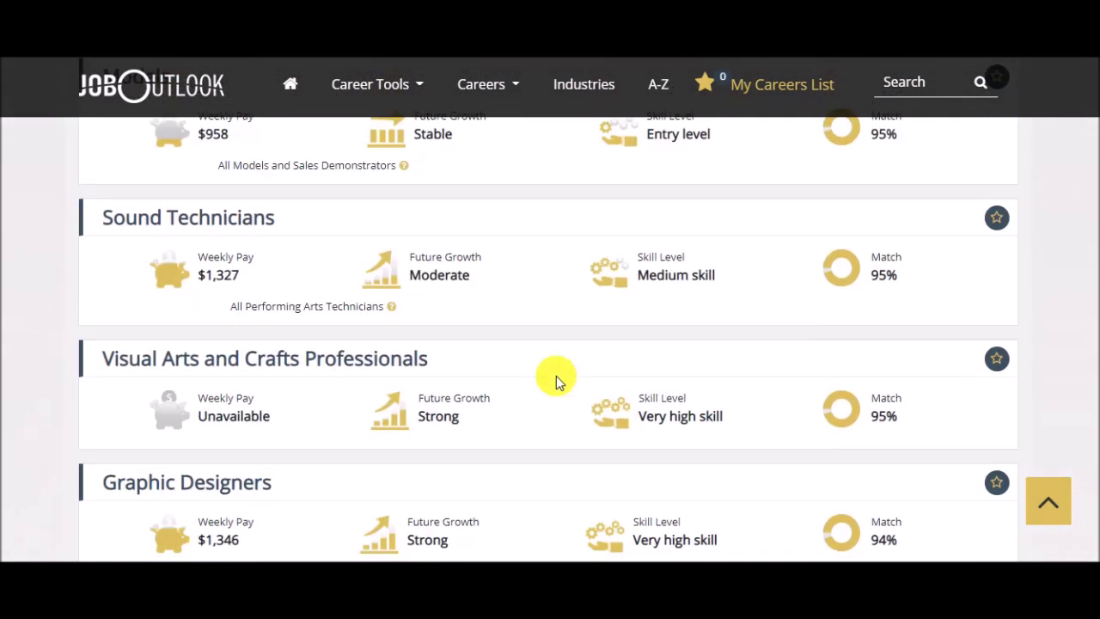
scroll(558, 381, "up", 5)
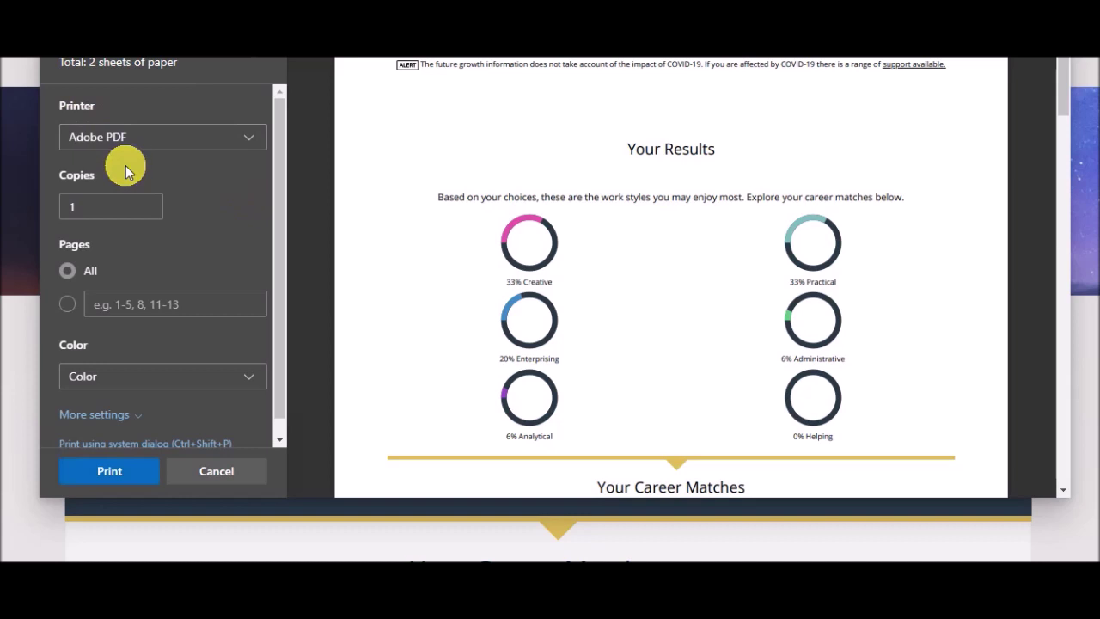
Step: Print the results to Adobe PDF and save as Career Quiz _ JobOutlook in Documents
left_click(247, 140)
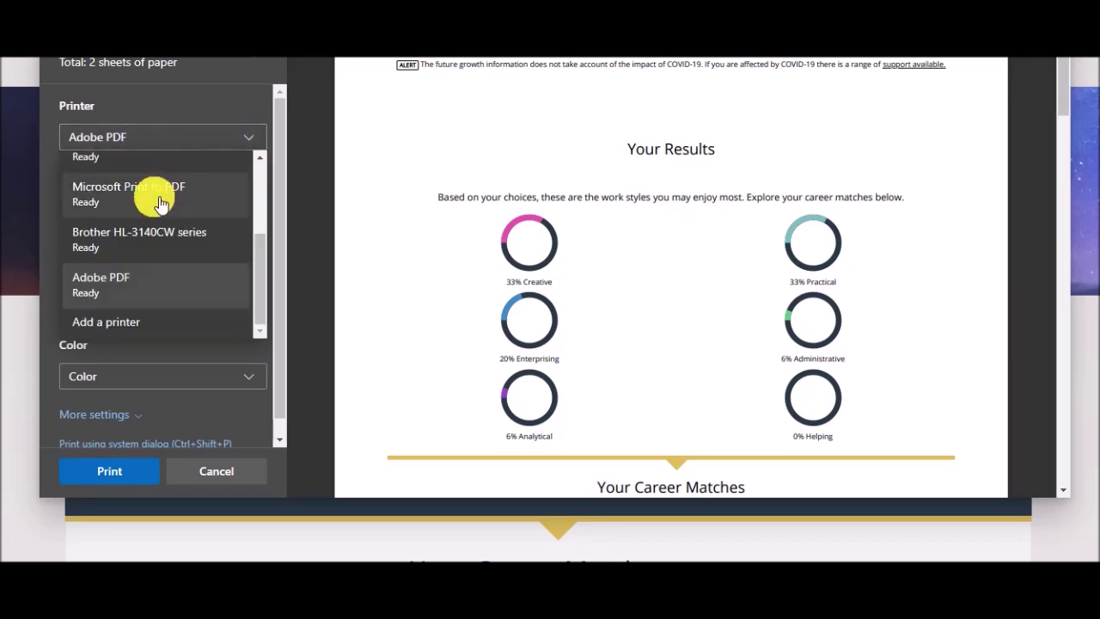
left_click(134, 292)
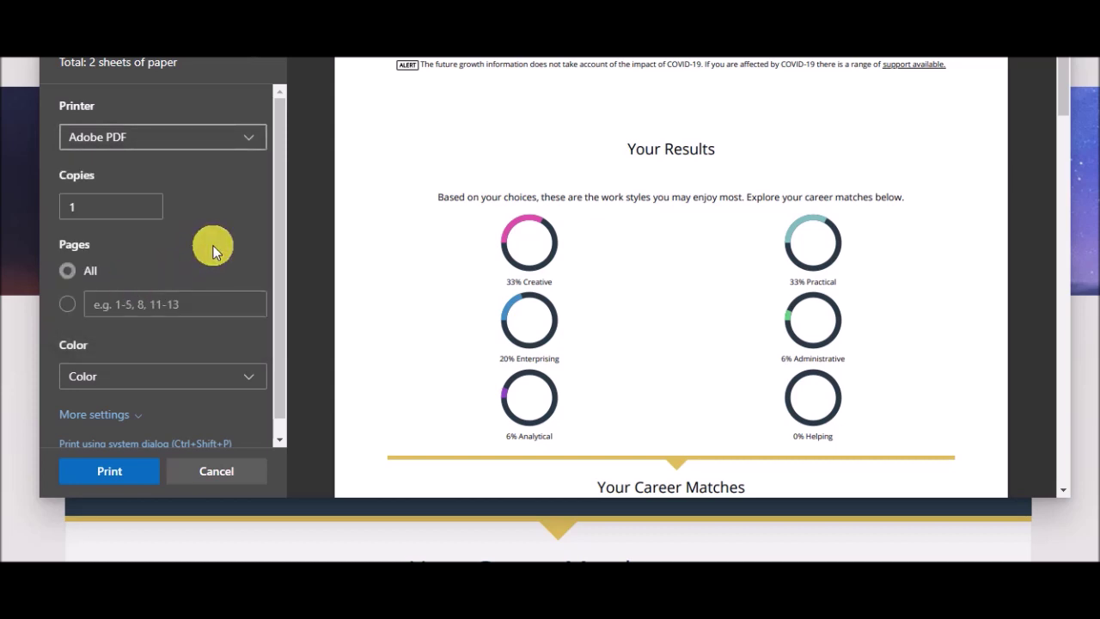
left_click(133, 473)
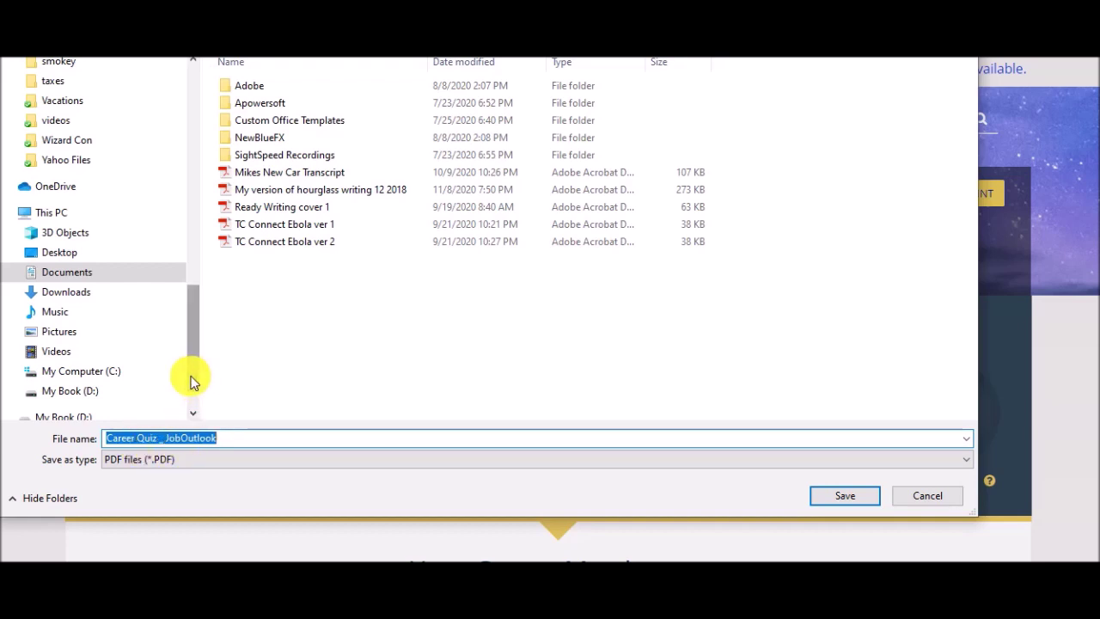
left_click(829, 496)
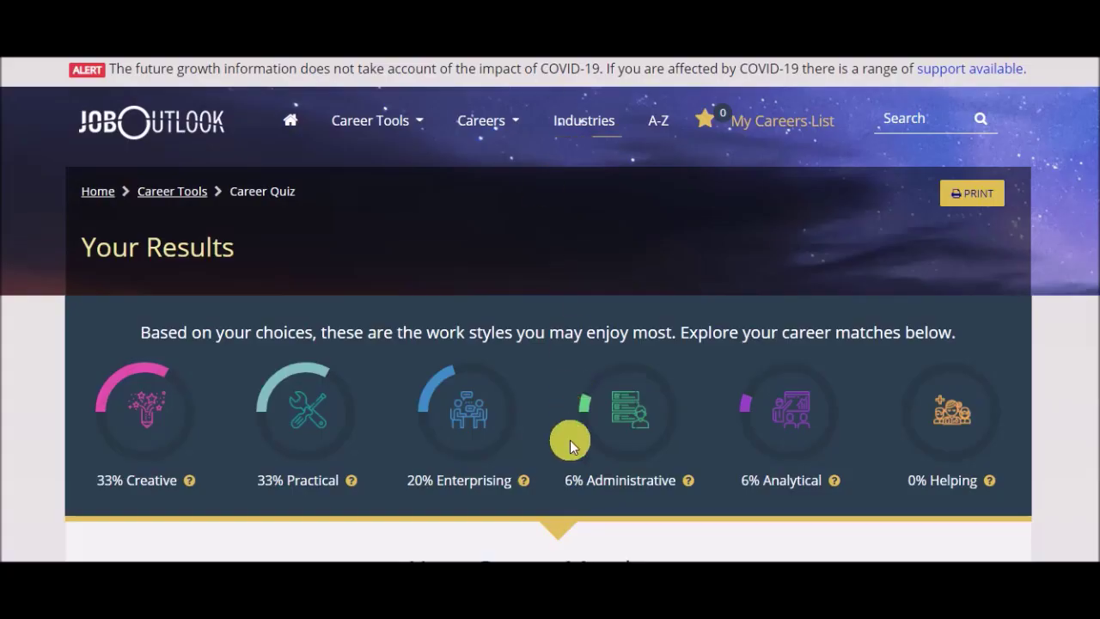
Step: Load a first extra batch of career matches below the results
scroll(569, 441, "down", 10)
scroll(560, 508, "down", 20)
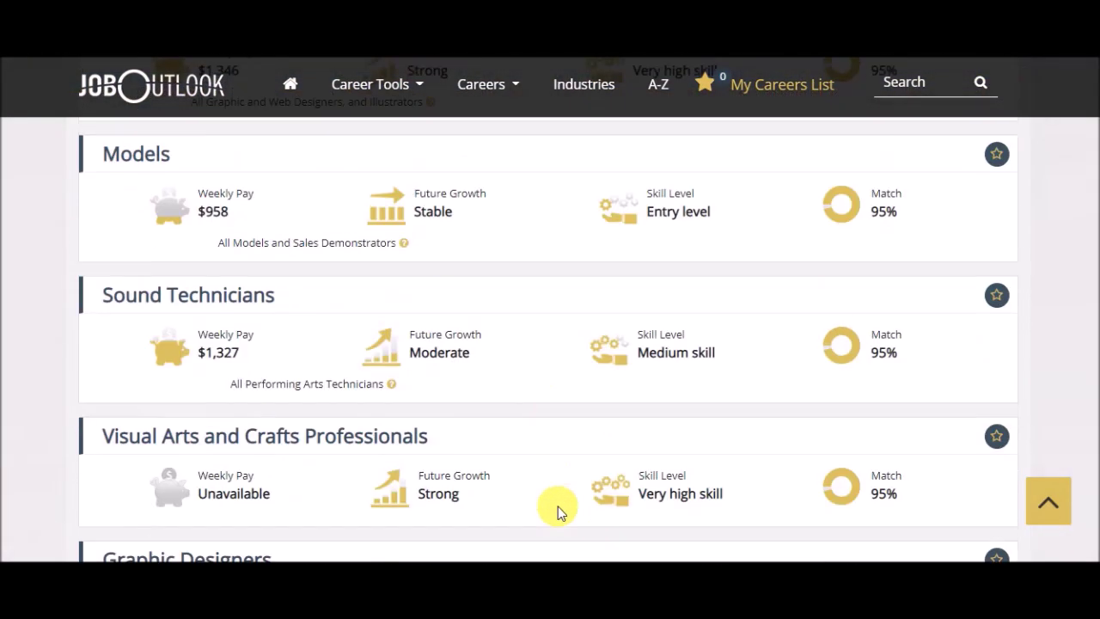
scroll(556, 513, "down", 10)
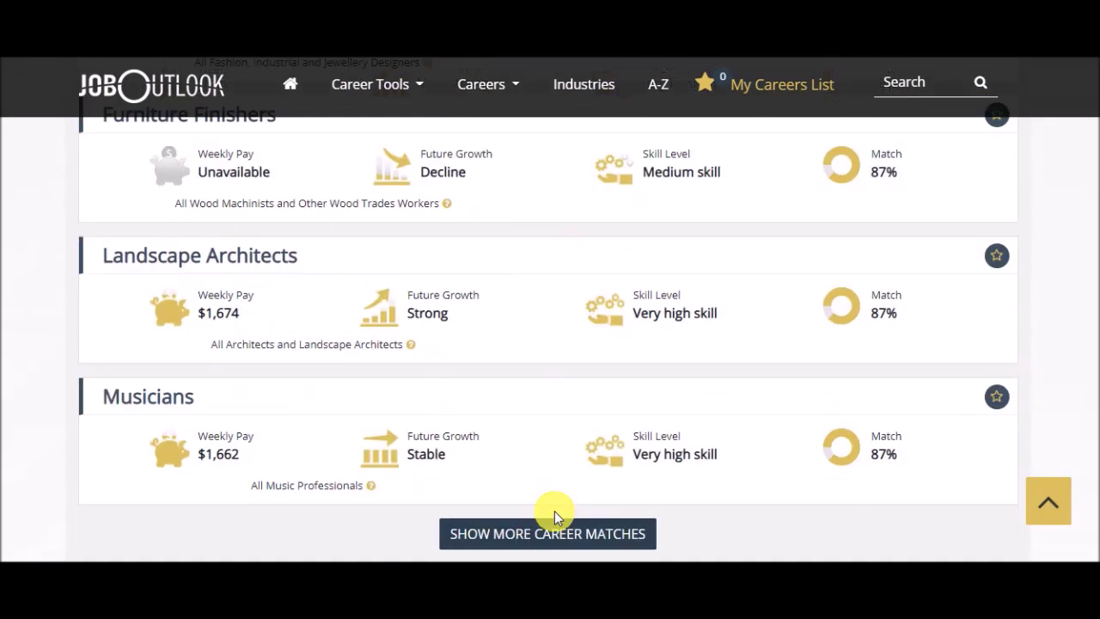
scroll(559, 447, "up", 2)
left_click(554, 279)
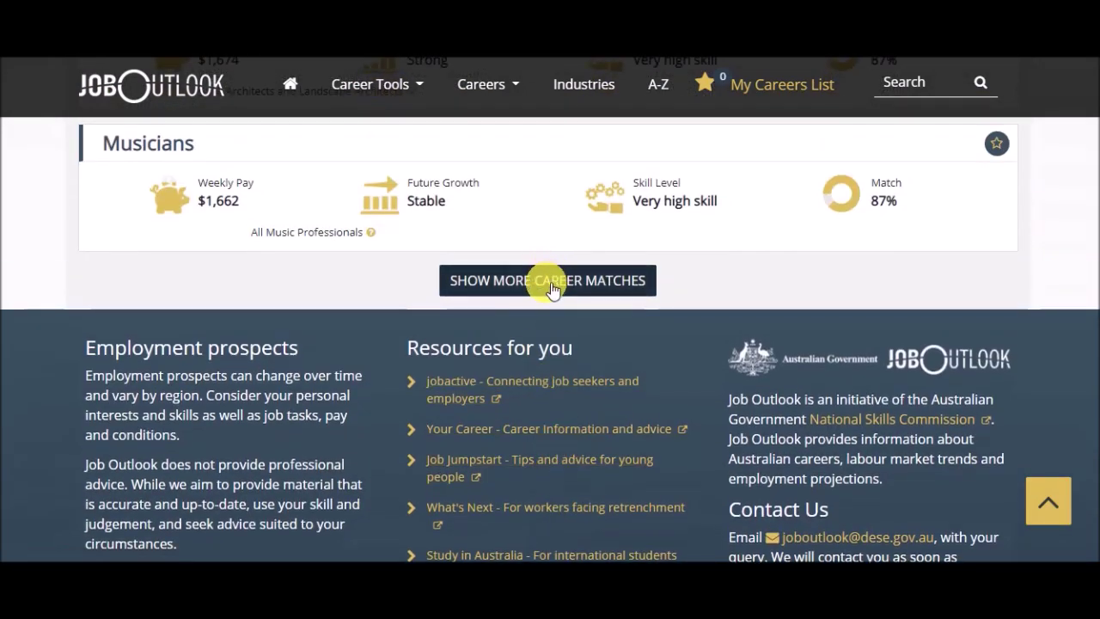
Step: Load a second batch of career matches down to about 80%, then return to the top
scroll(354, 316, "down", 15)
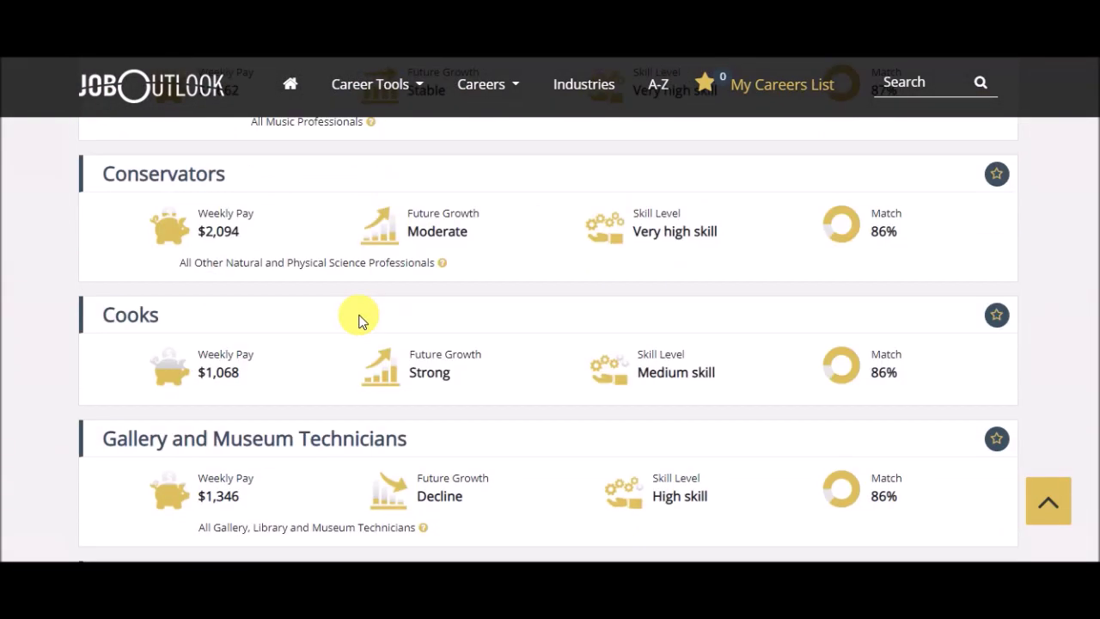
scroll(359, 327, "down", 20)
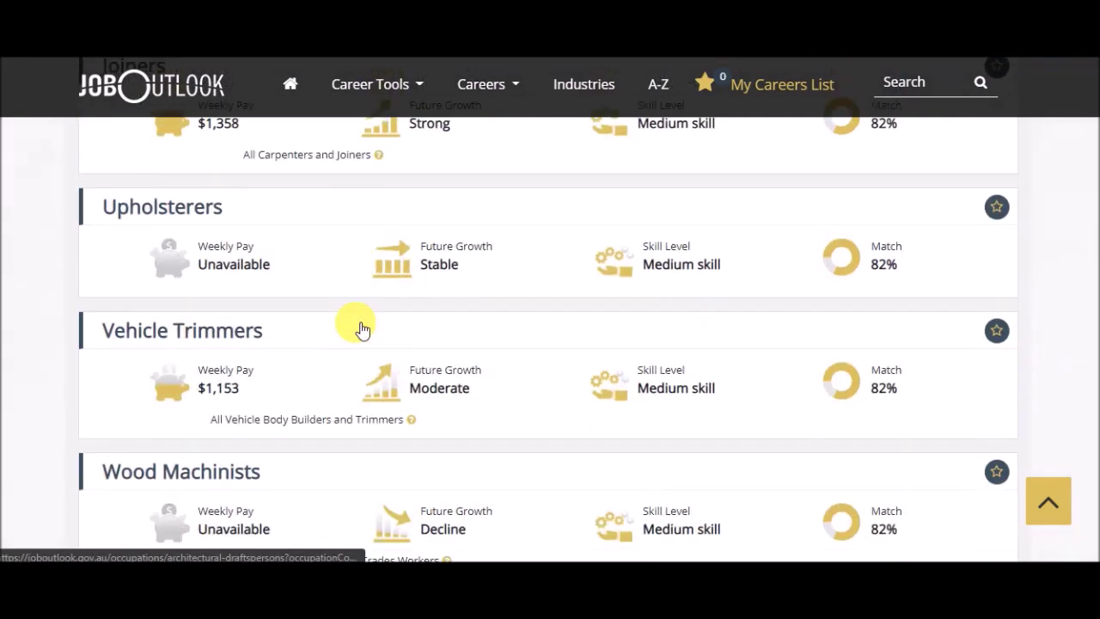
scroll(443, 303, "up", 3)
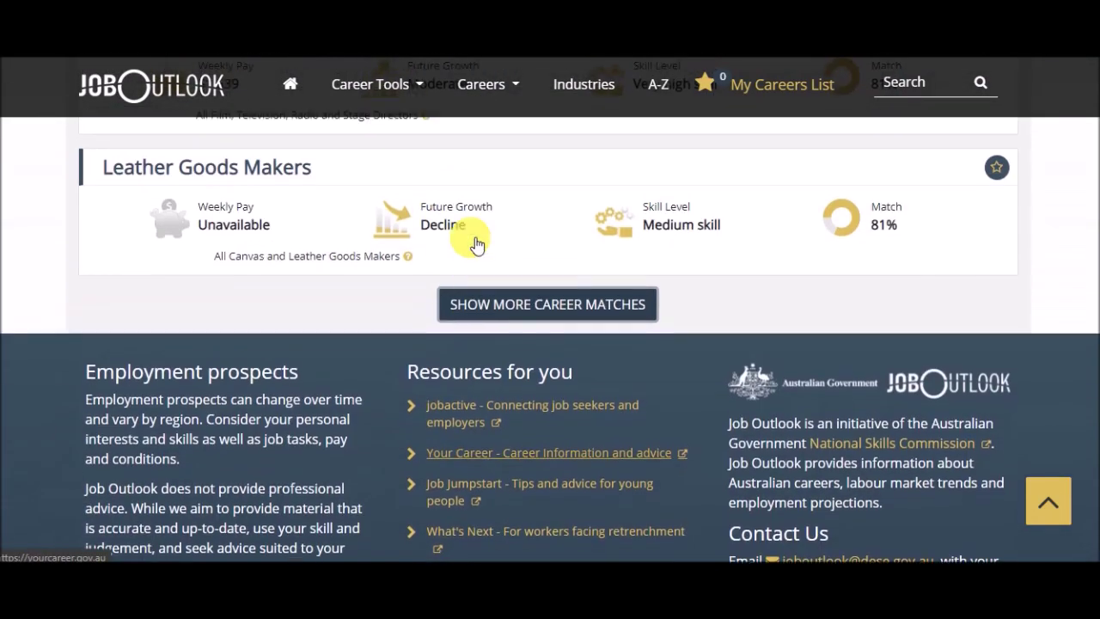
left_click(530, 313)
scroll(532, 326, "down", 5)
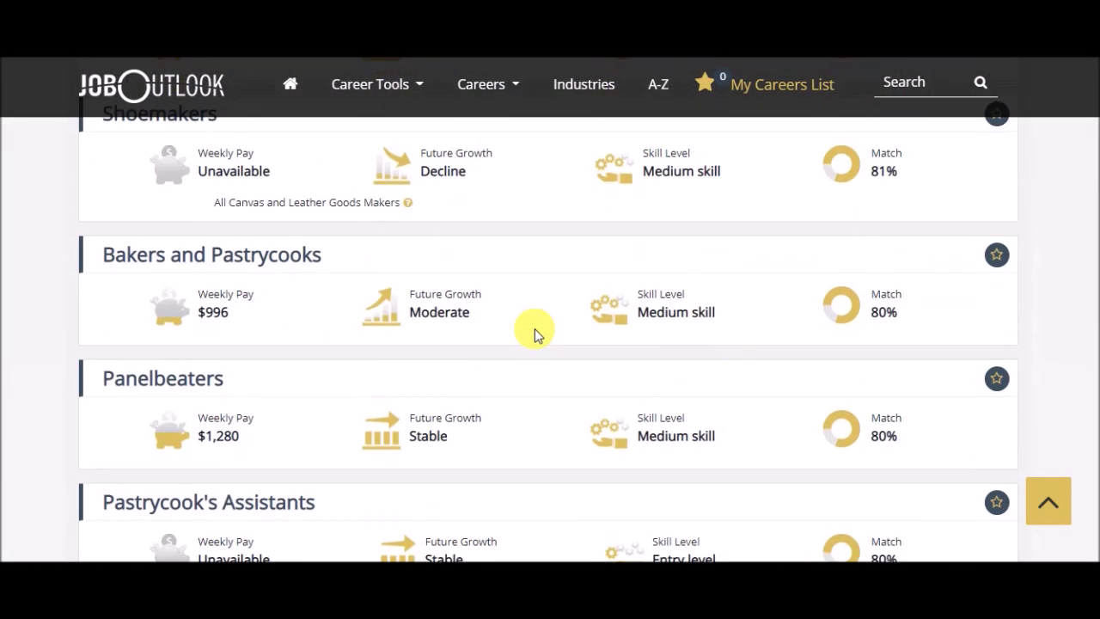
scroll(537, 309, "up", 8)
scroll(653, 335, "down", 6)
scroll(679, 344, "up", 15)
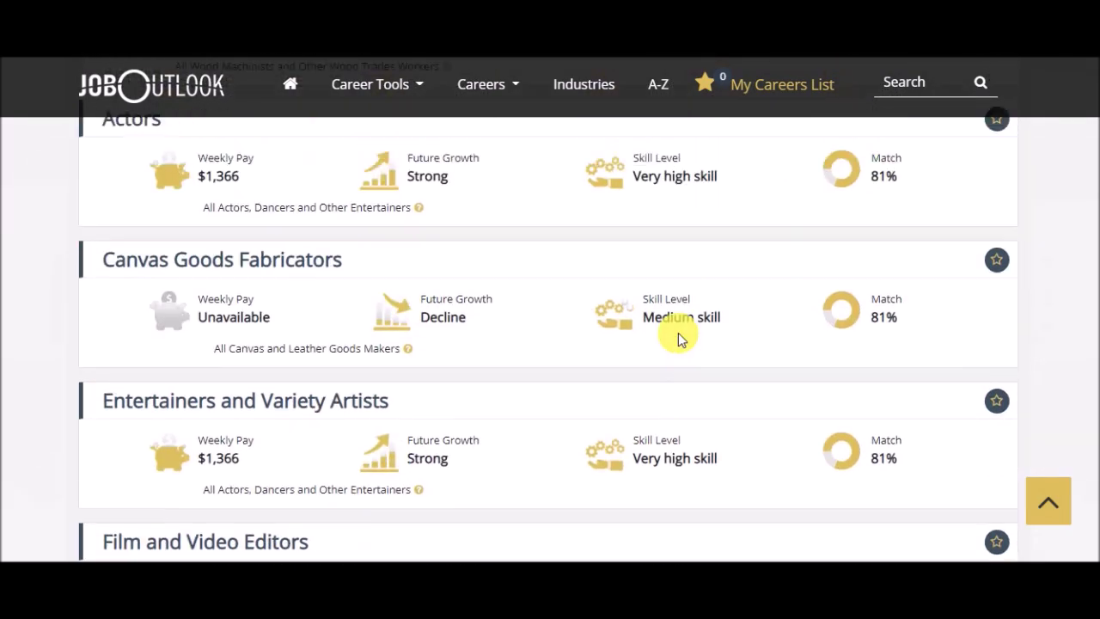
scroll(679, 337, "up", 20)
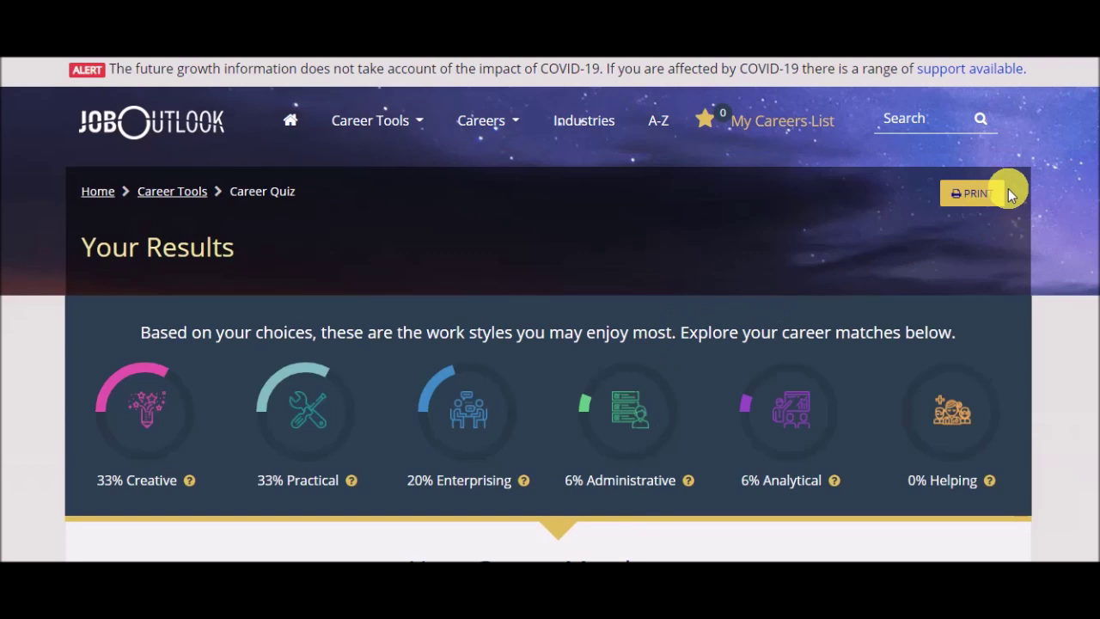
left_click(987, 193)
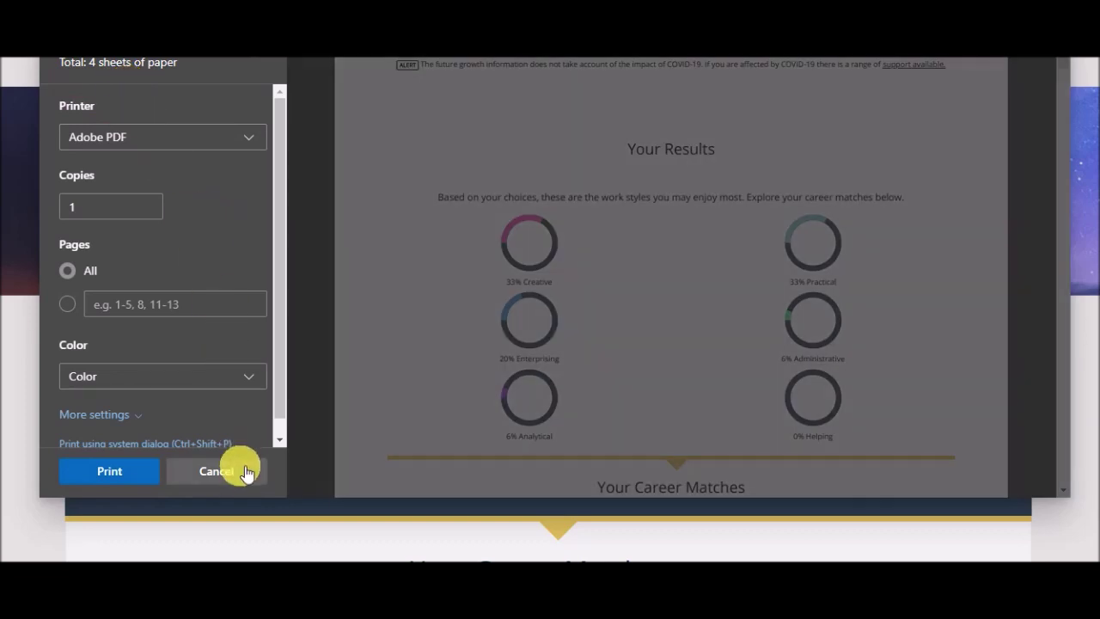
left_click(244, 471)
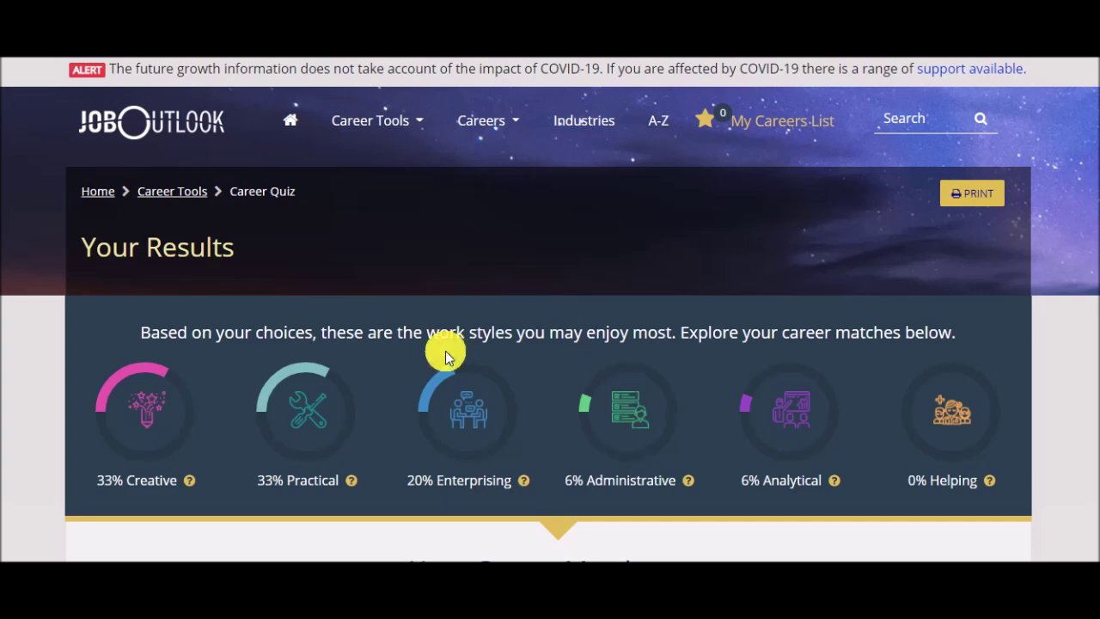
Step: Bring up the print preview of the quiz results page
scroll(510, 402, "down", 1)
scroll(516, 401, "up", 1)
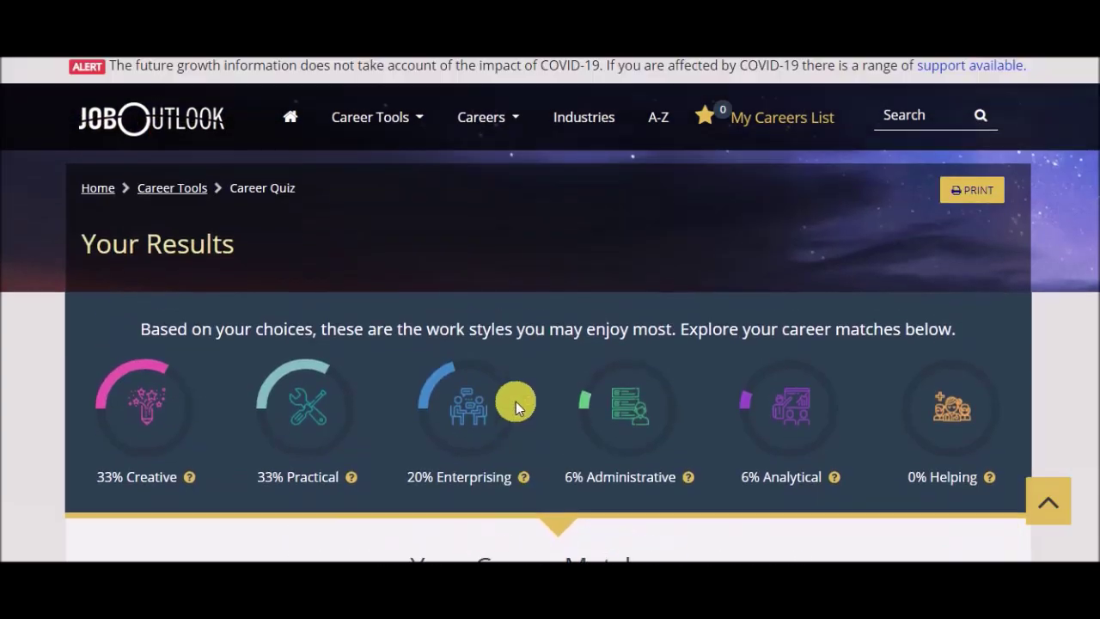
left_click(983, 191)
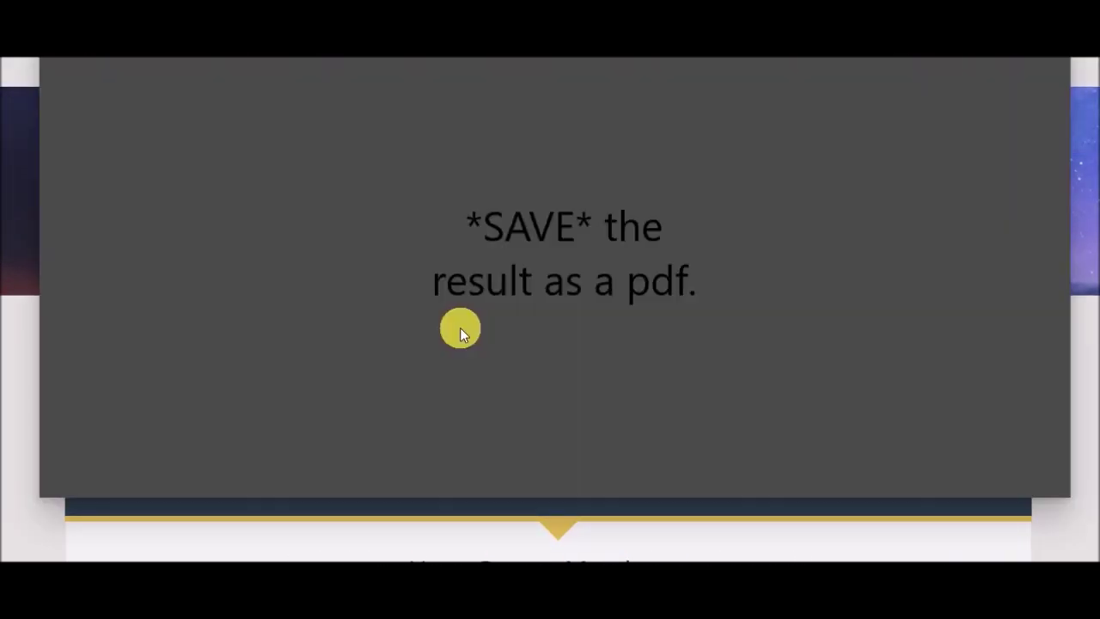